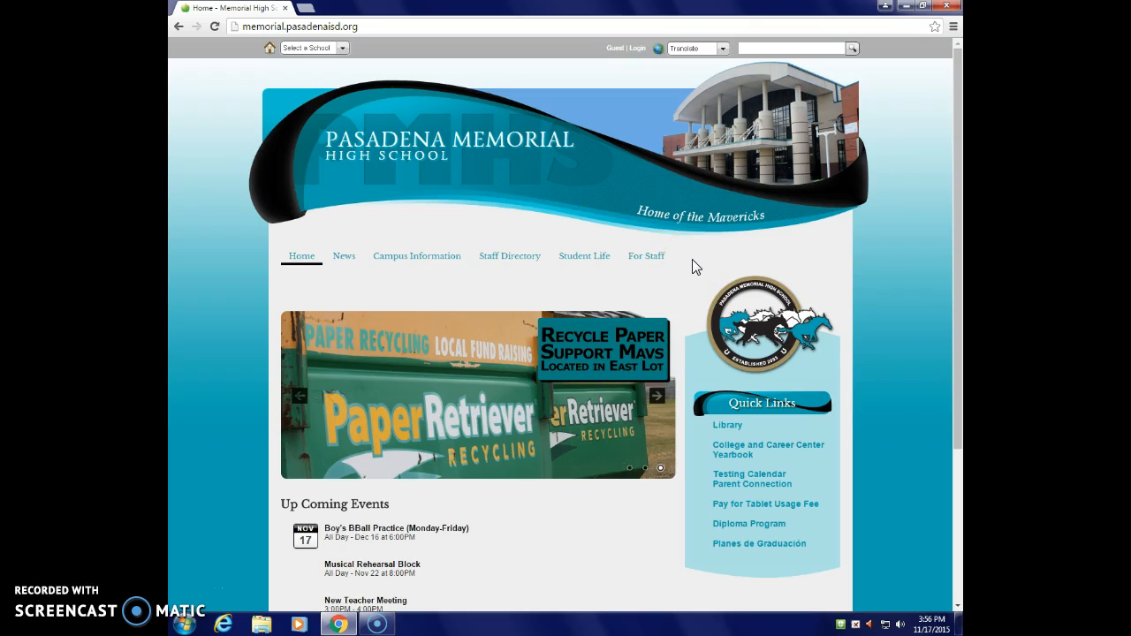
Go to the campus-only Round Up staff page from the school website and open its Technology support notebook.
mouse_move(656, 258)
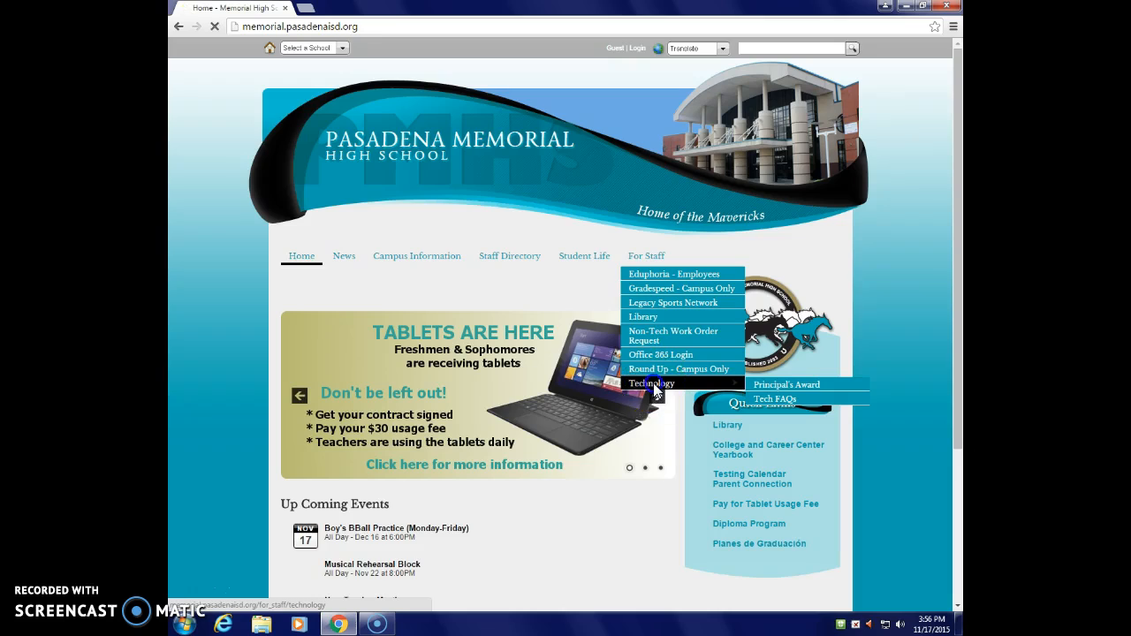
click(657, 384)
mouse_move(655, 257)
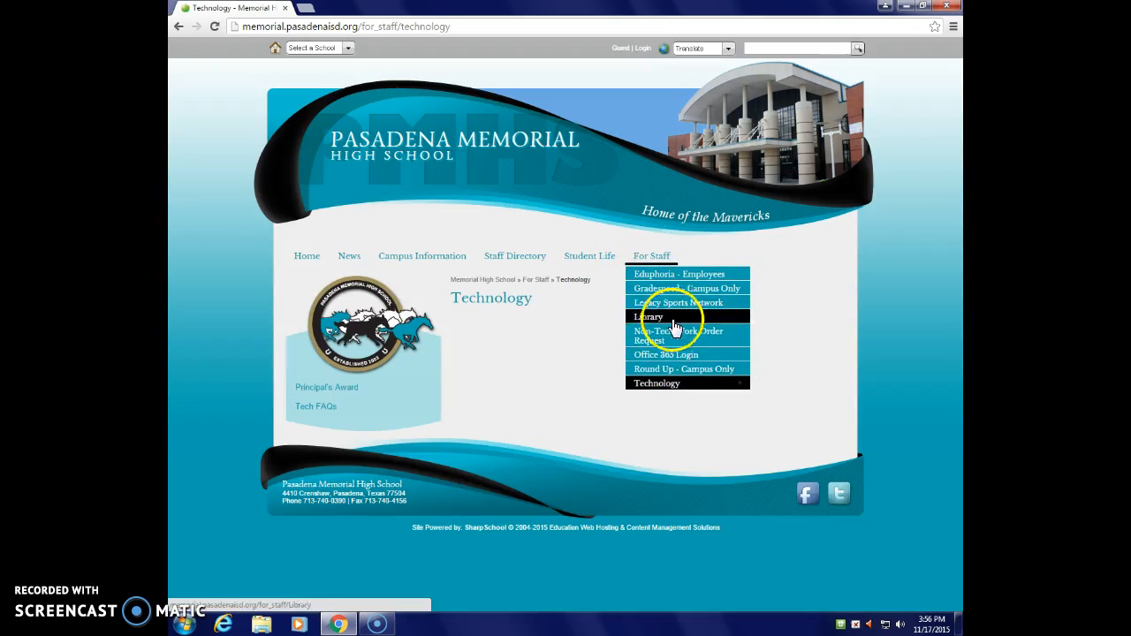
click(673, 369)
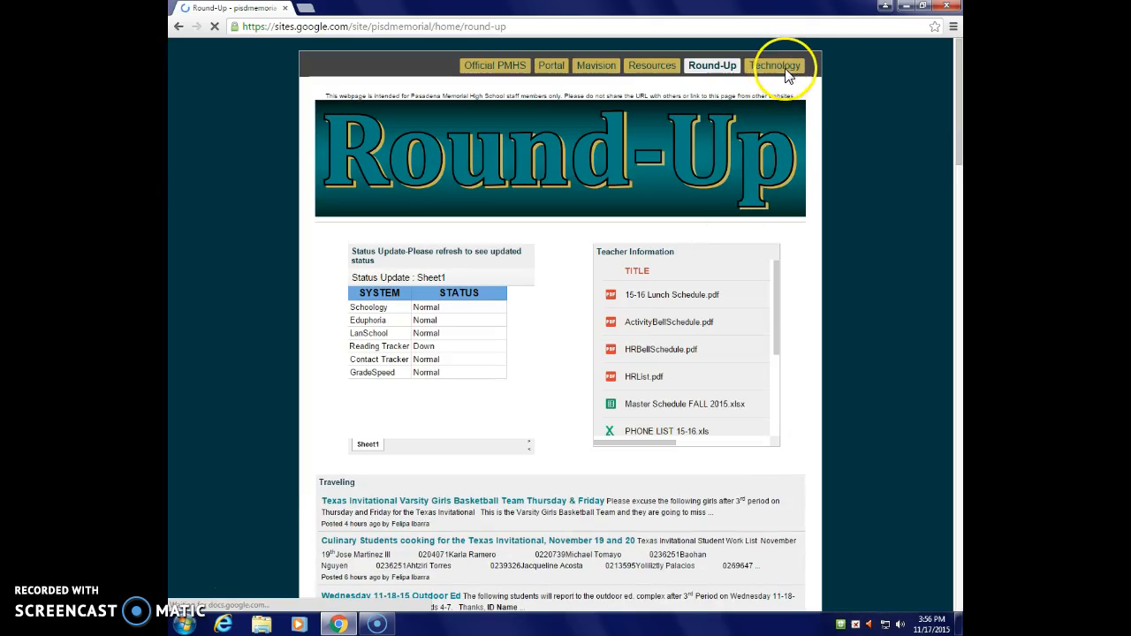
click(777, 69)
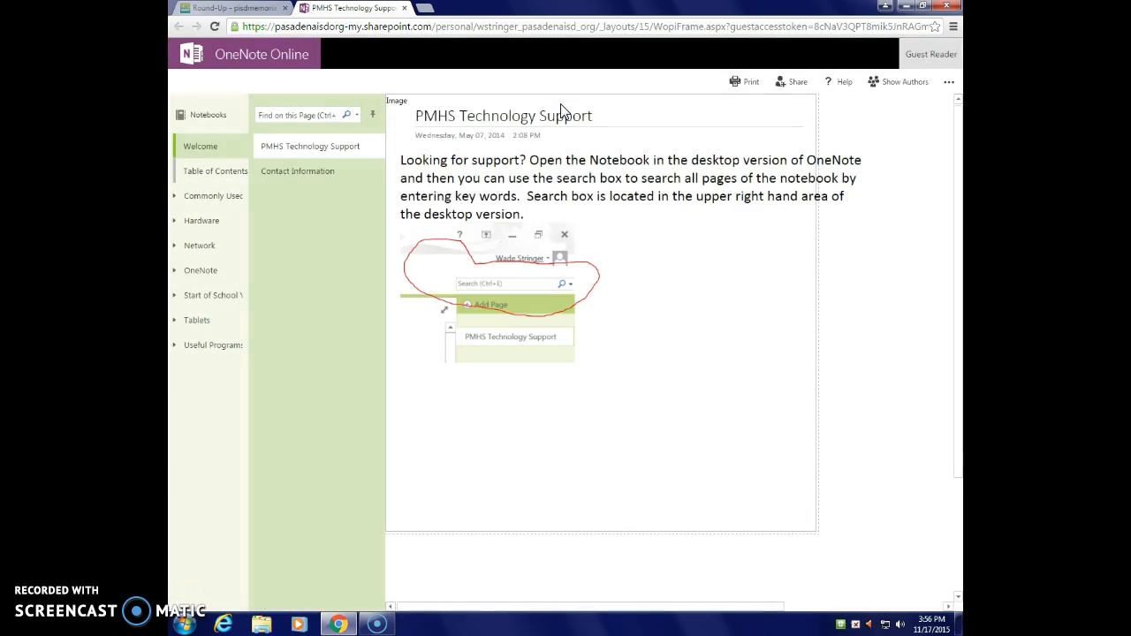
Open the Installing LanSchool page through the Commonly Used Programs list in the notebook's table of contents.
click(221, 175)
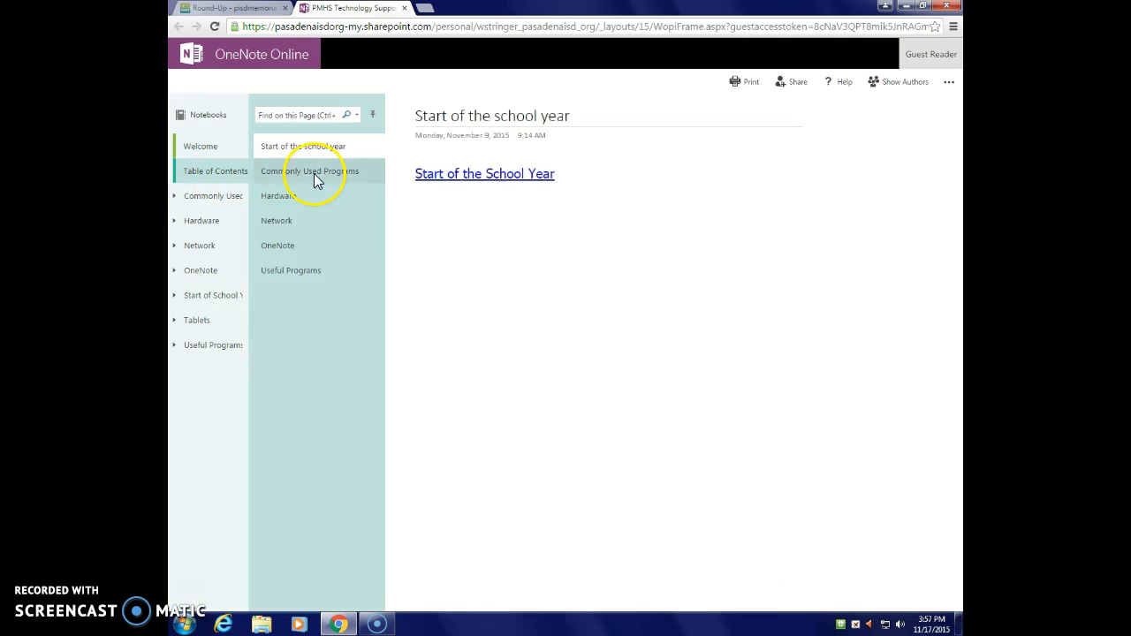
click(316, 173)
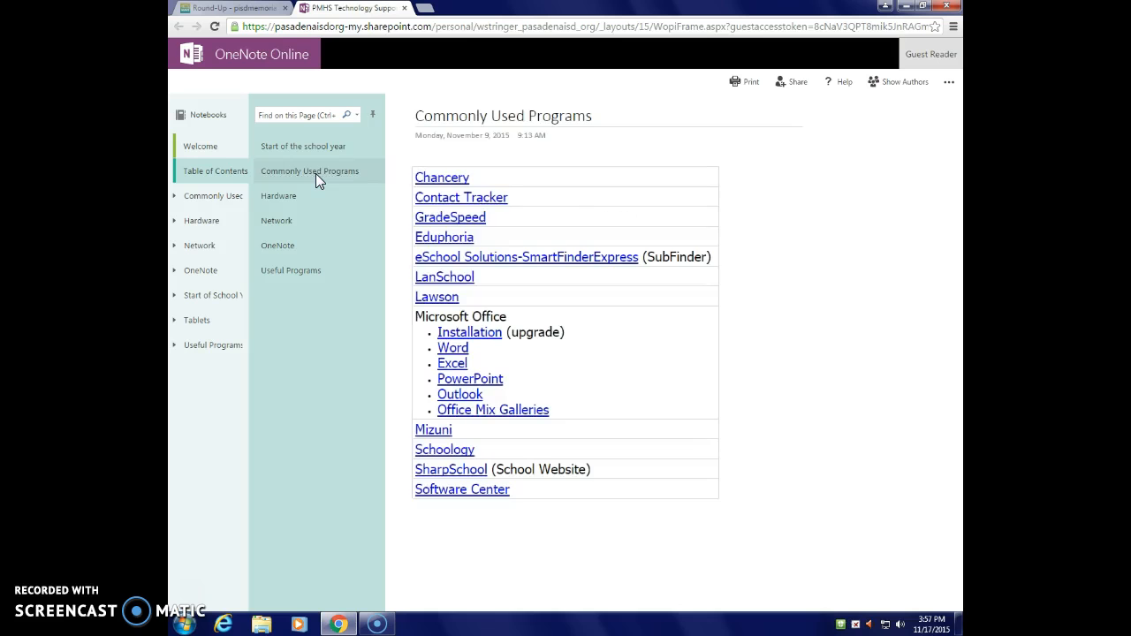
click(449, 280)
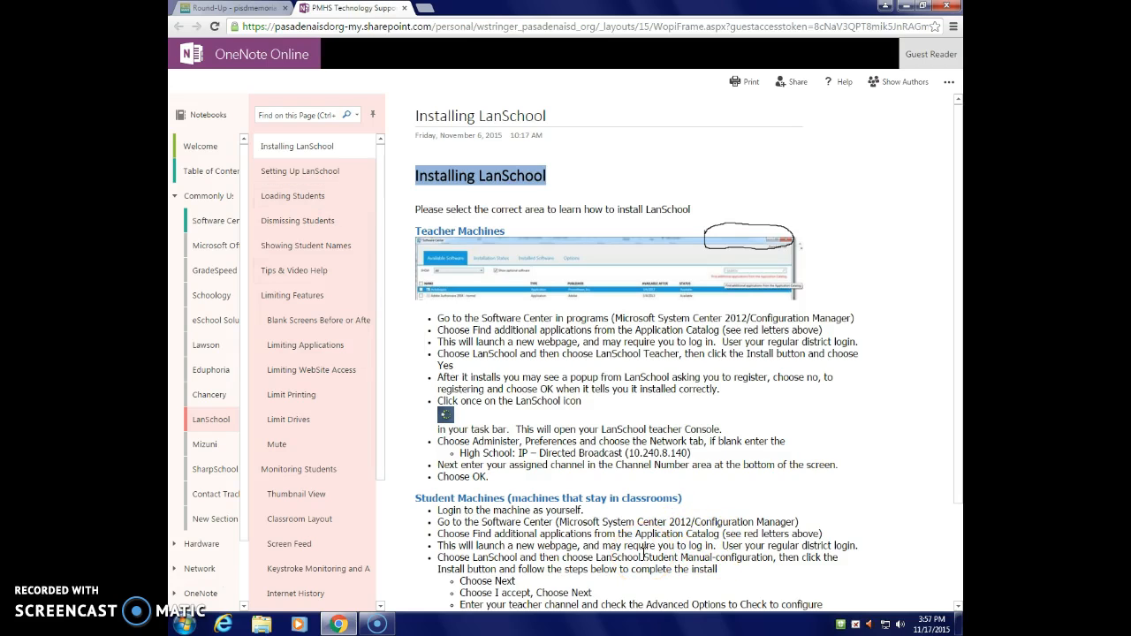
click(189, 624)
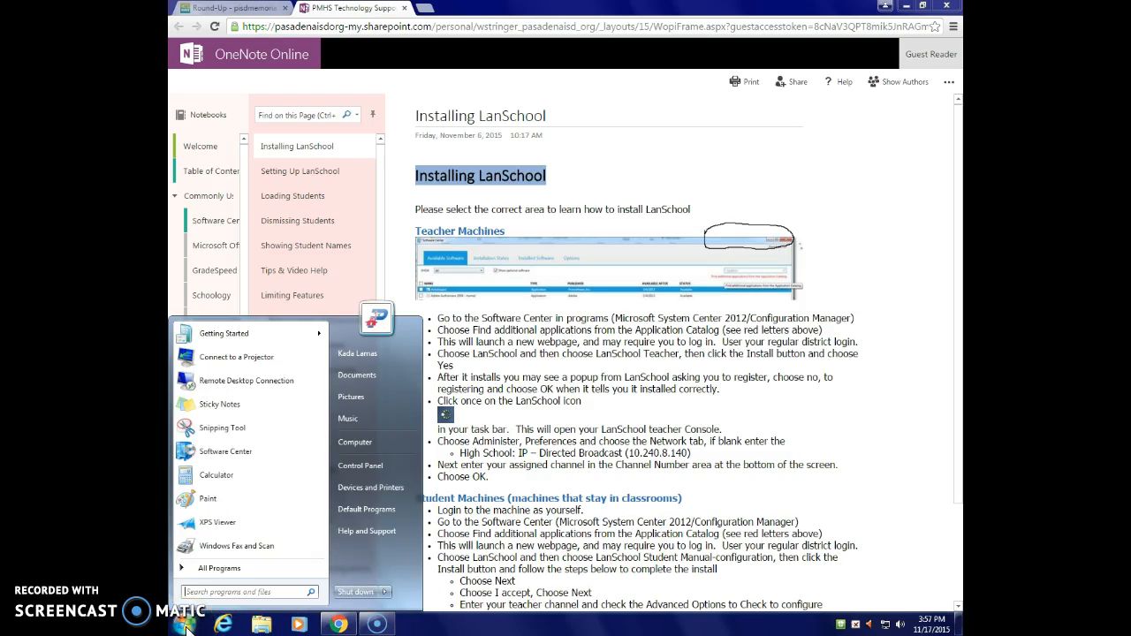
text(lan)
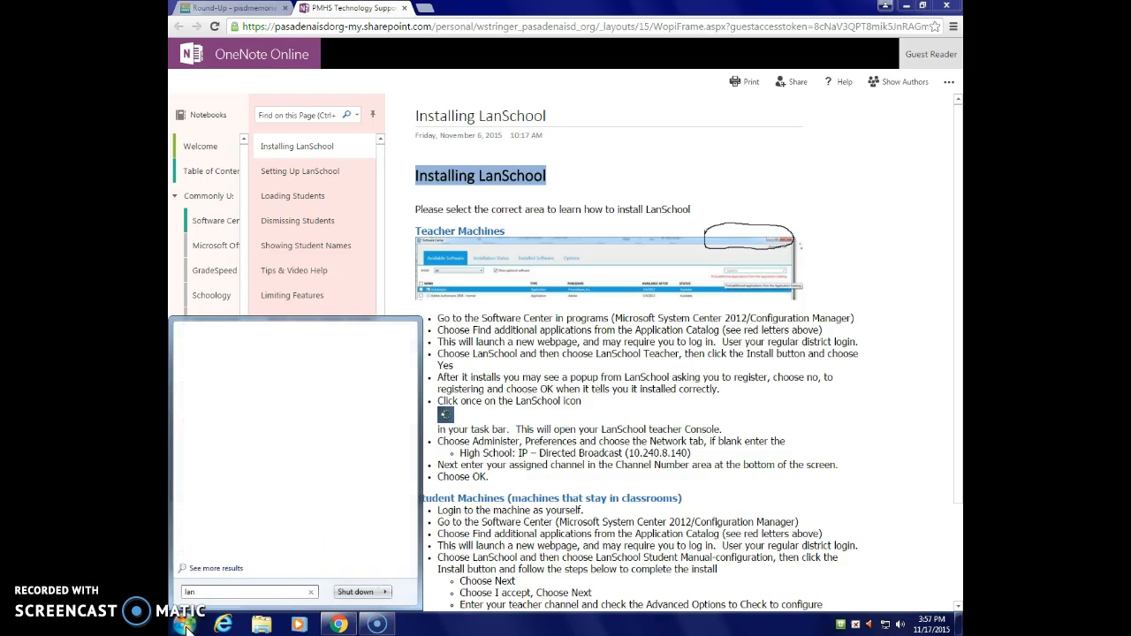
text(s)
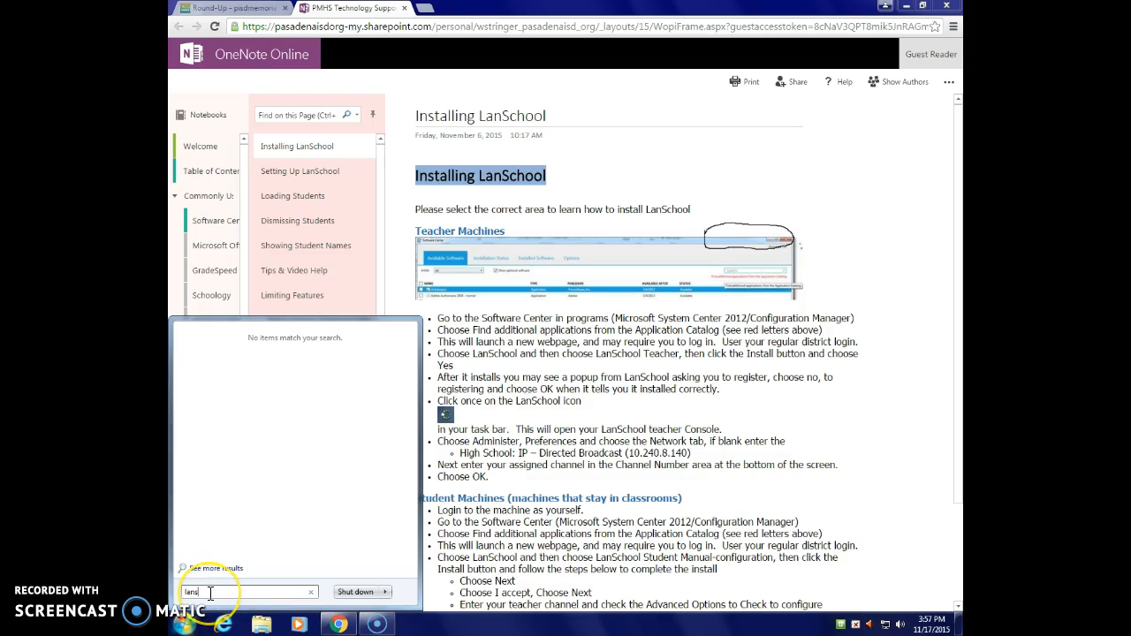
key(BackSpace)
key(BackSpace)
key(BackSpace)
key(BackSpace)
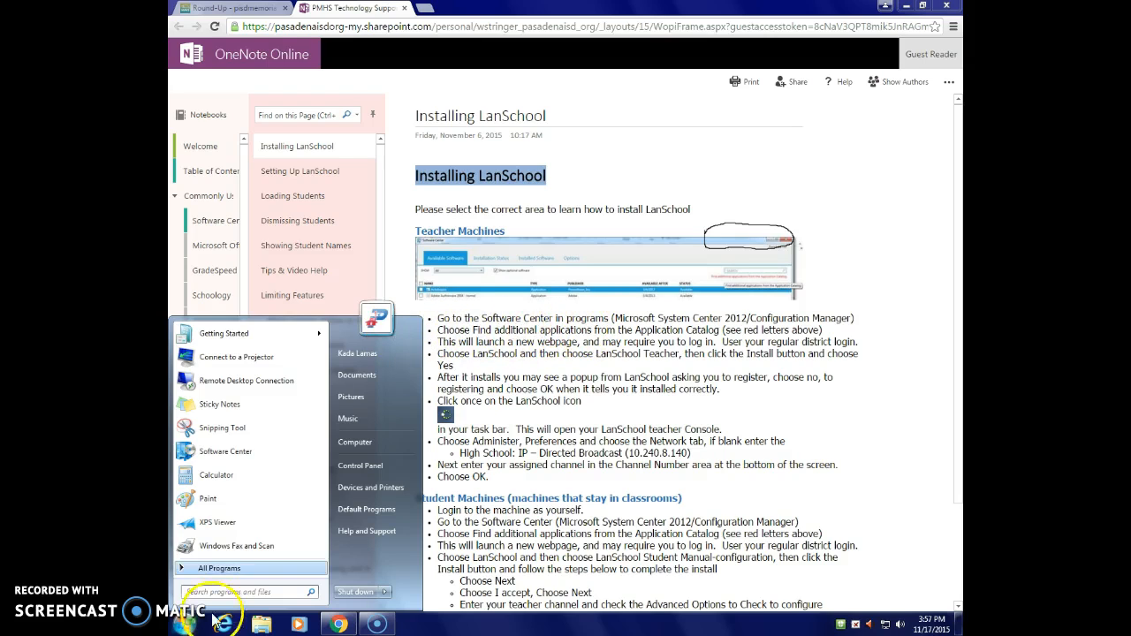
Search the computer for "softwa", launch Software Center and open the Application Catalog for additional applications.
click(260, 591)
text(s)
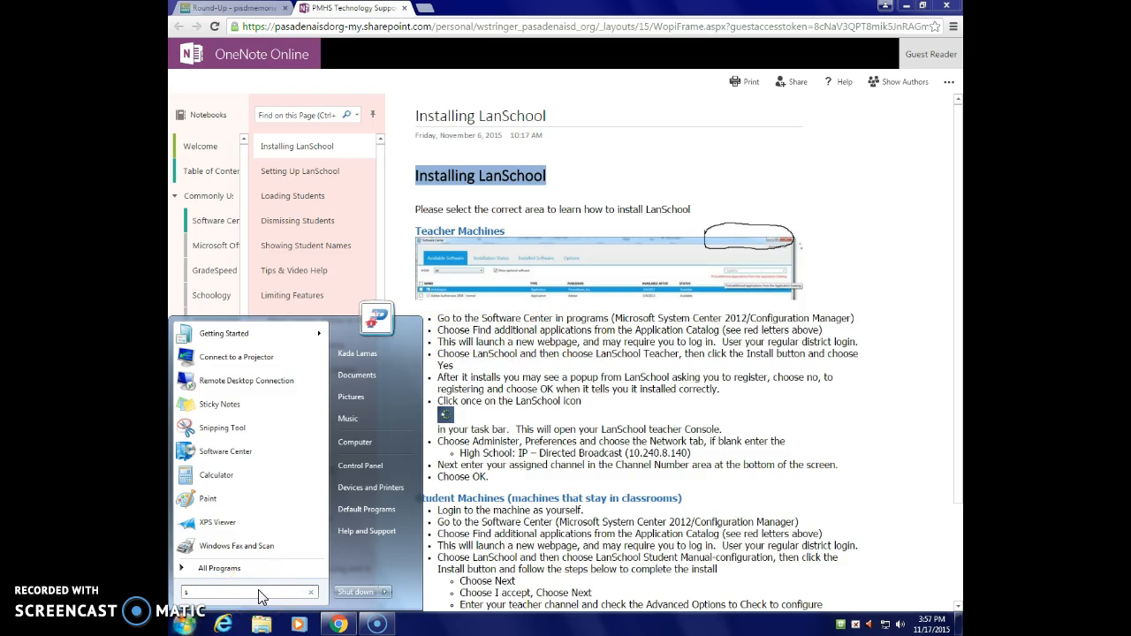
text(oftwa)
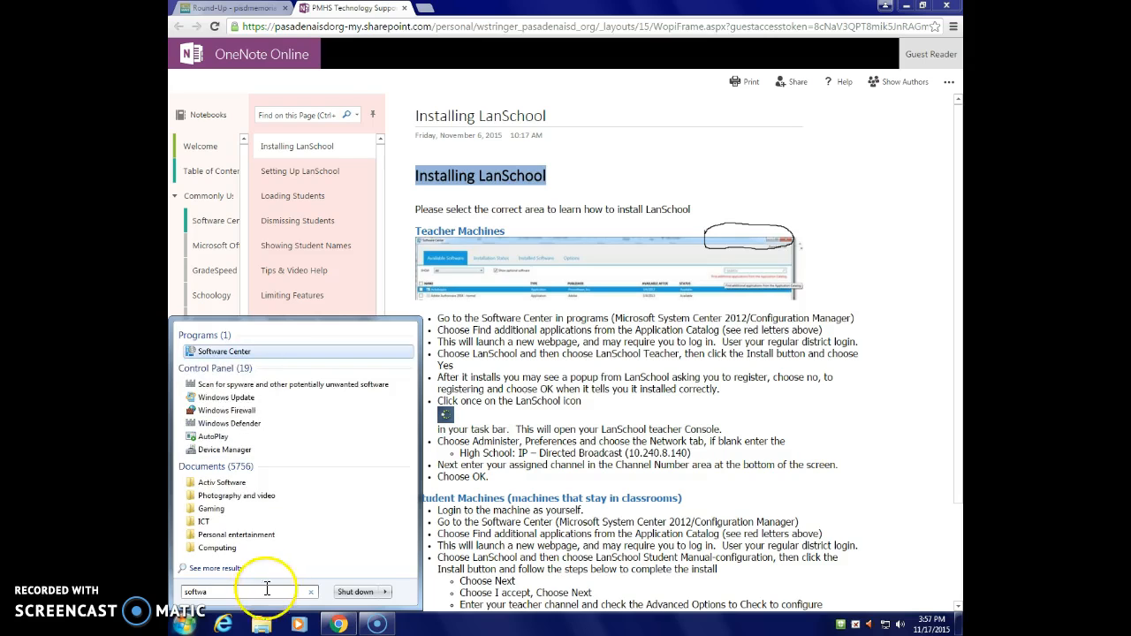
click(236, 355)
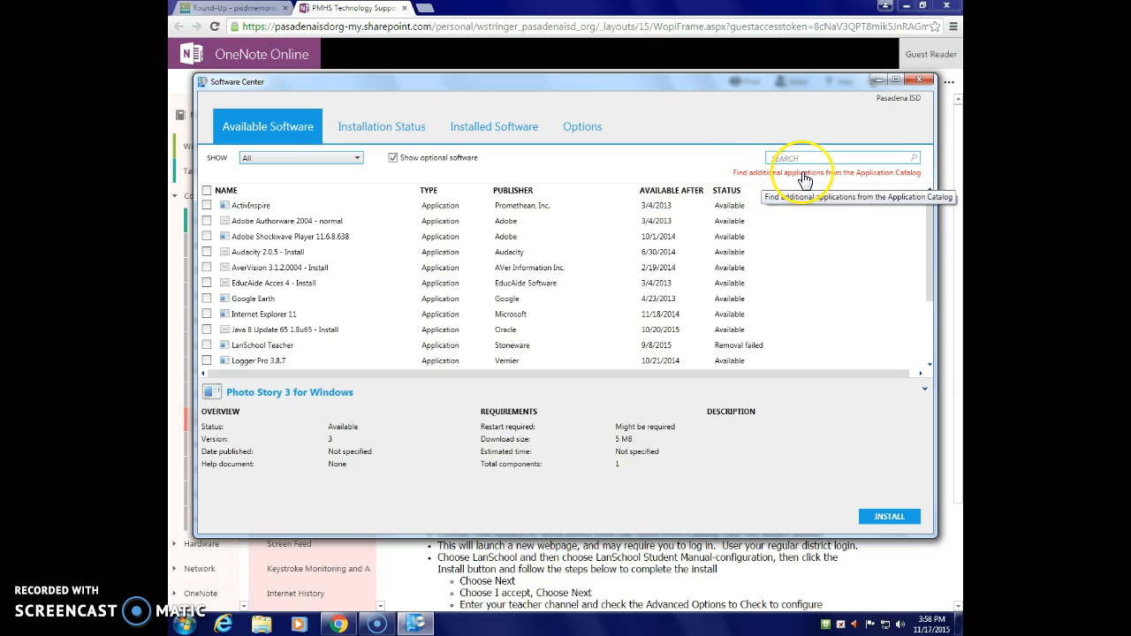
click(804, 177)
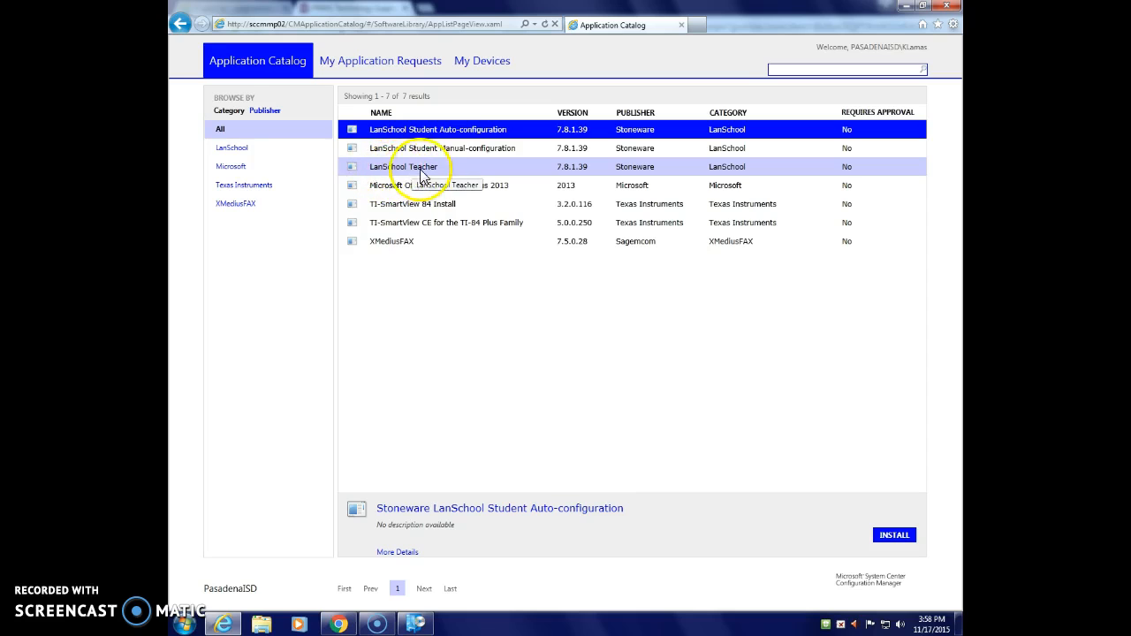
Install LanSchool Teacher from the Application Catalog and agree to the installation.
click(395, 174)
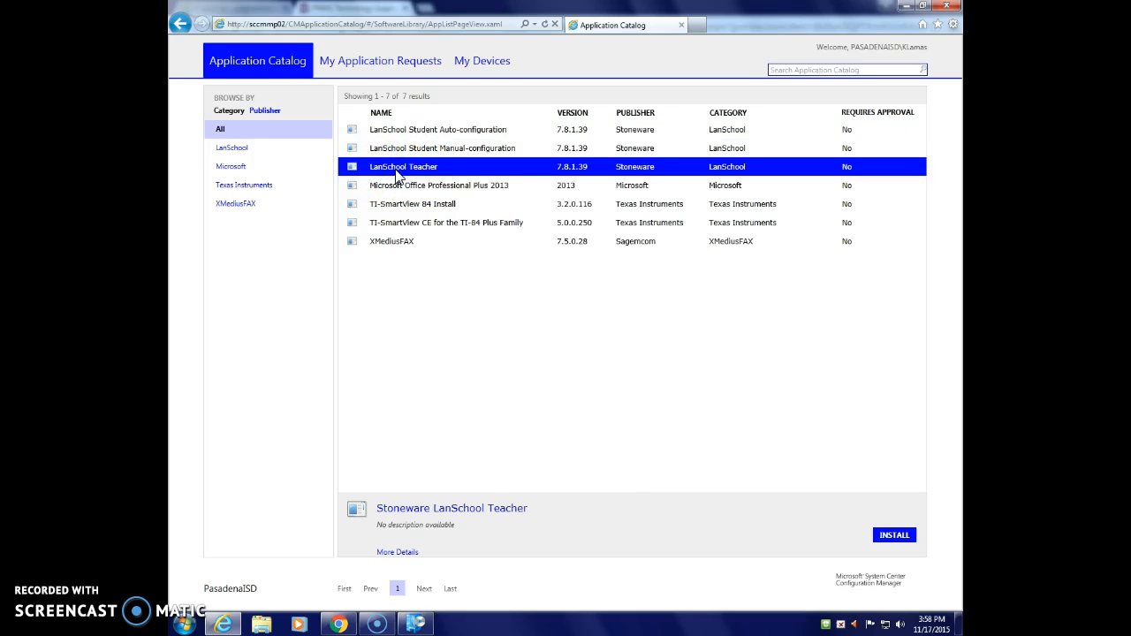
click(894, 539)
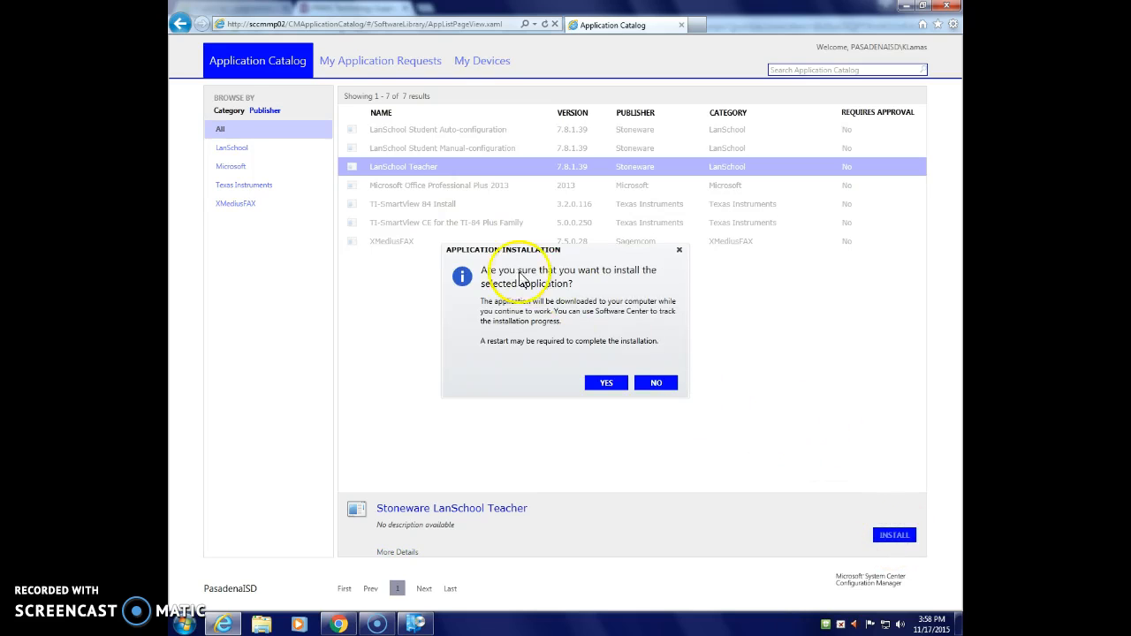
click(605, 385)
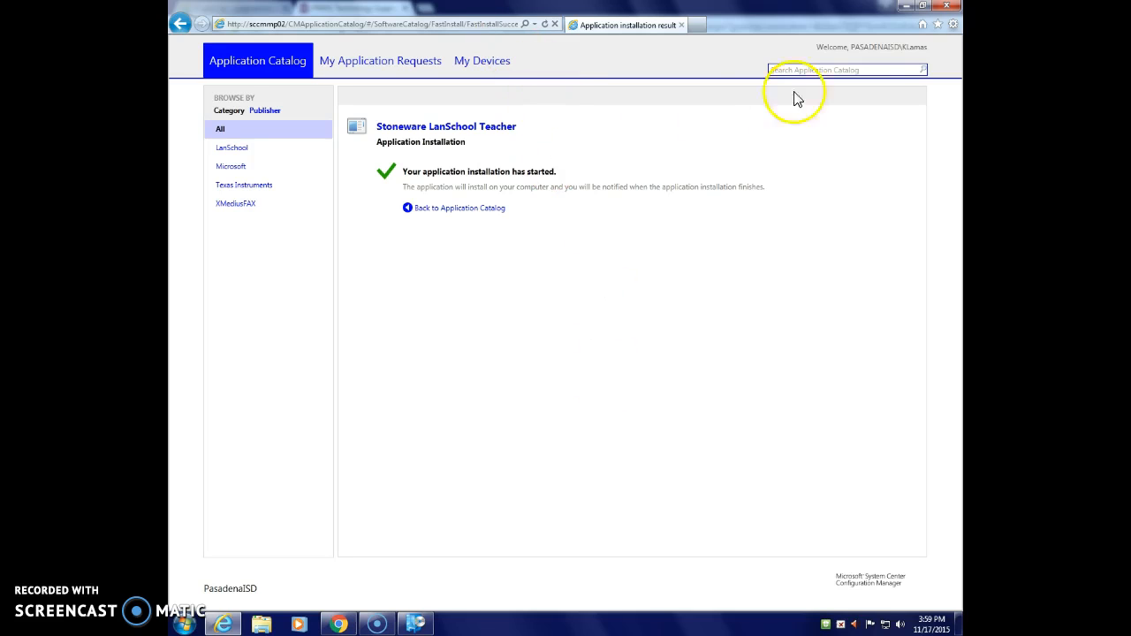
Close the Application Catalog, check LanSchool Teacher's installation status in Software Center, and close Software Center.
click(942, 13)
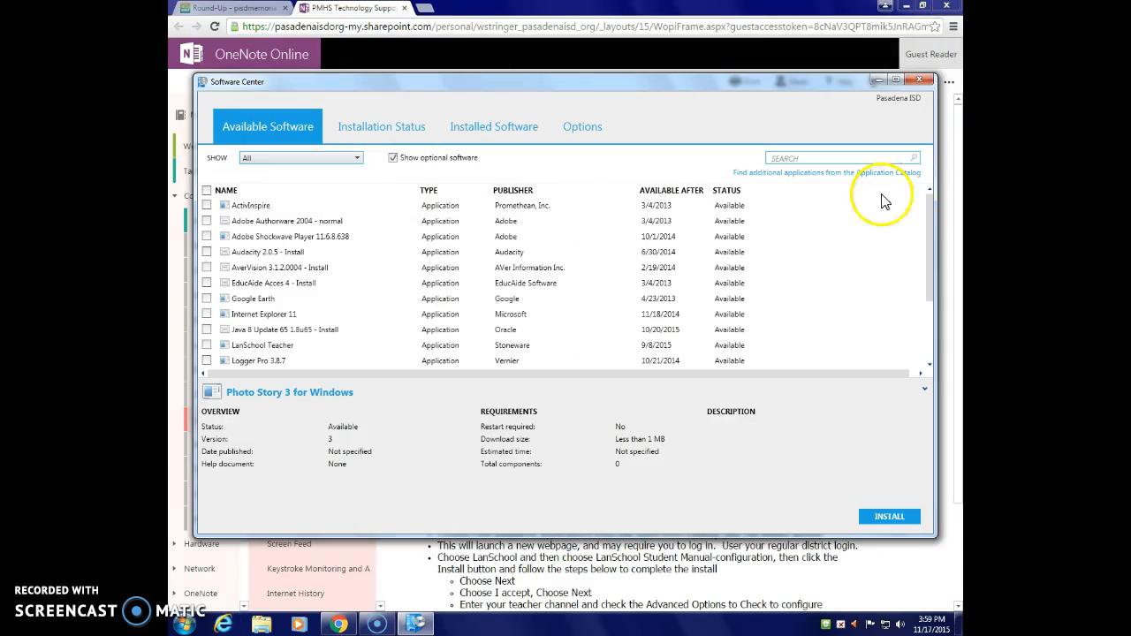
click(389, 128)
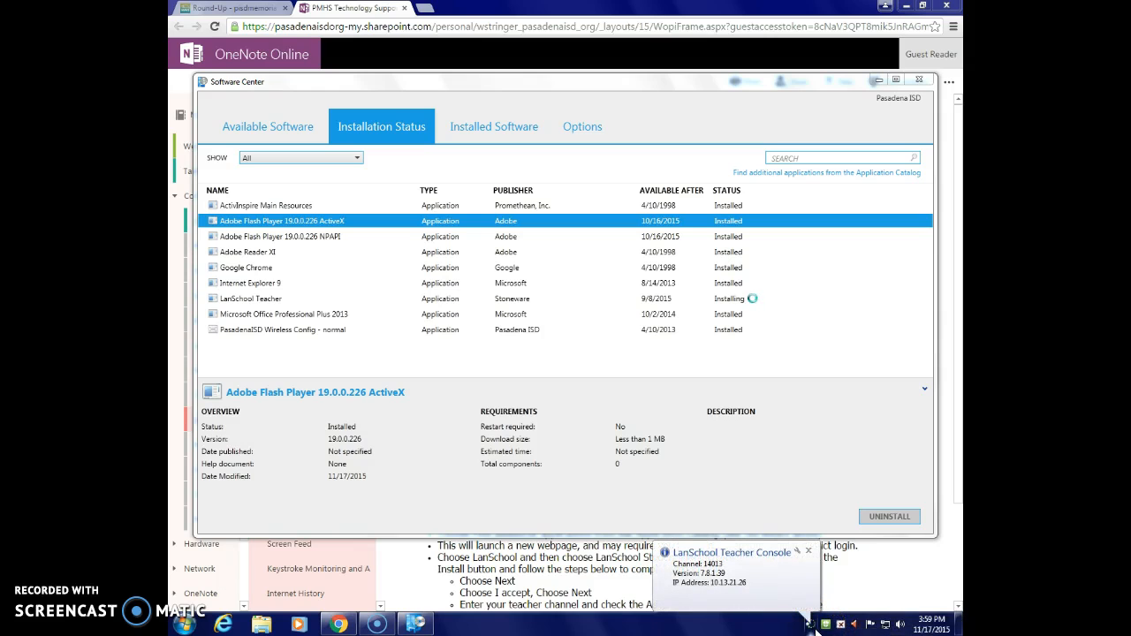
click(924, 81)
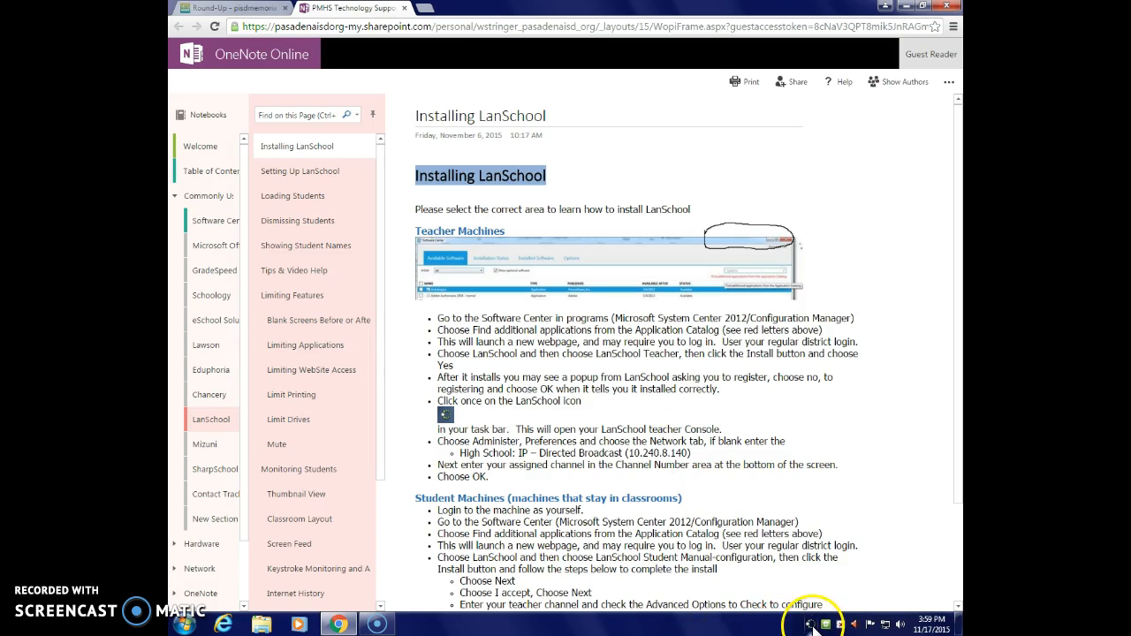
Open the Setting Up LanSchool notebook page and dock the browser window to the right half of the screen.
click(308, 172)
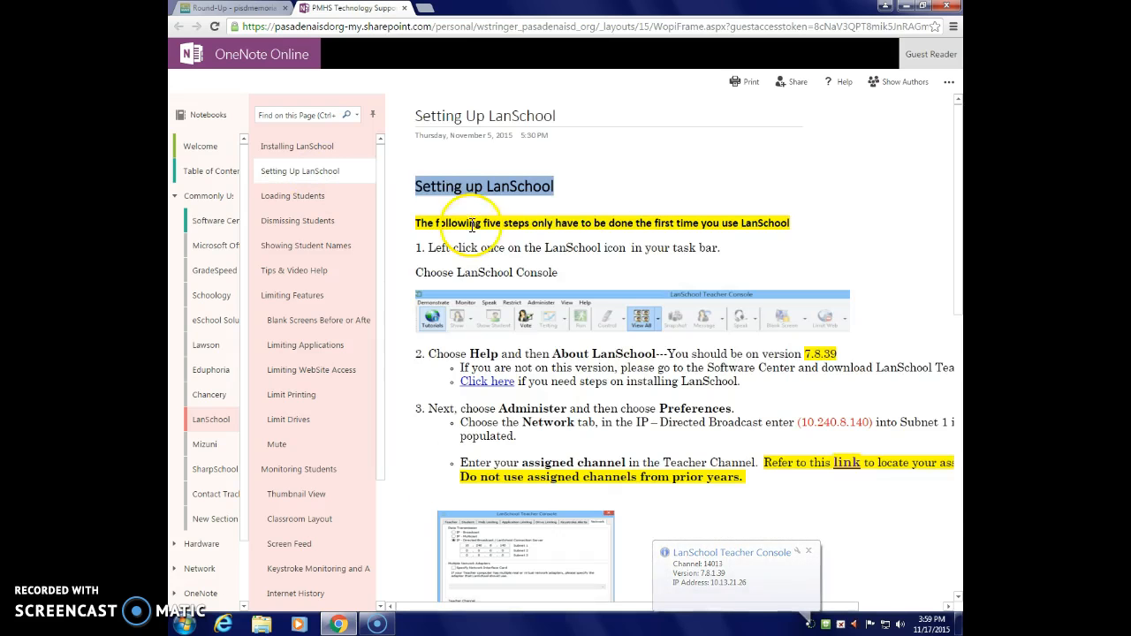
drag(589, 8, 956, 14)
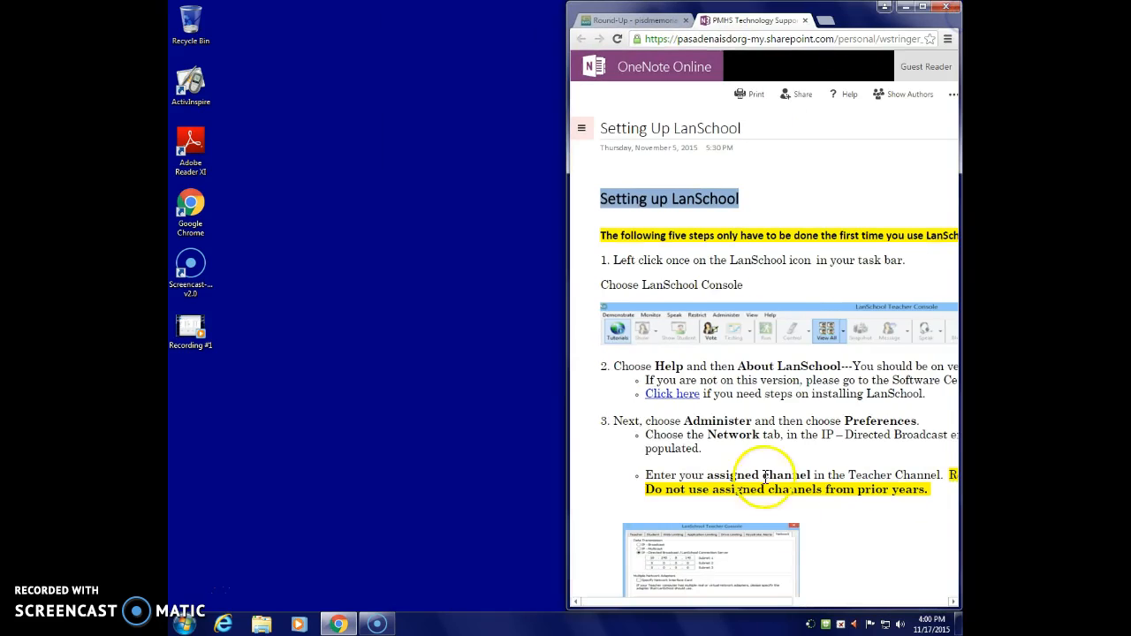
Launch the LanSchool Teacher Console, open its network preferences and select the teacher channel number for editing.
double_click(807, 626)
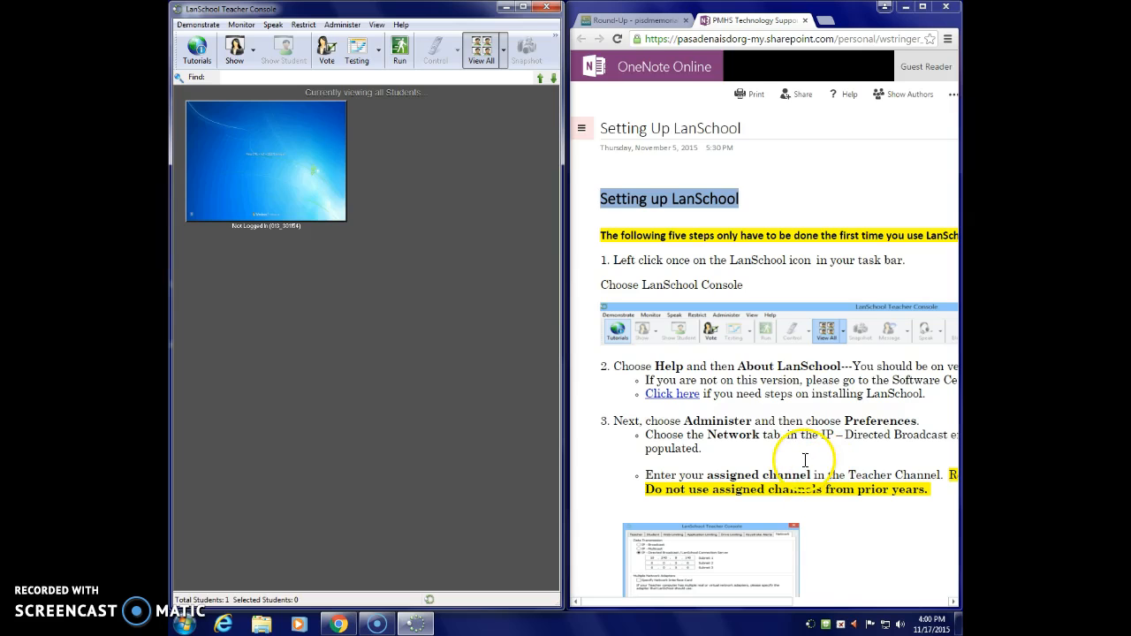
click(343, 27)
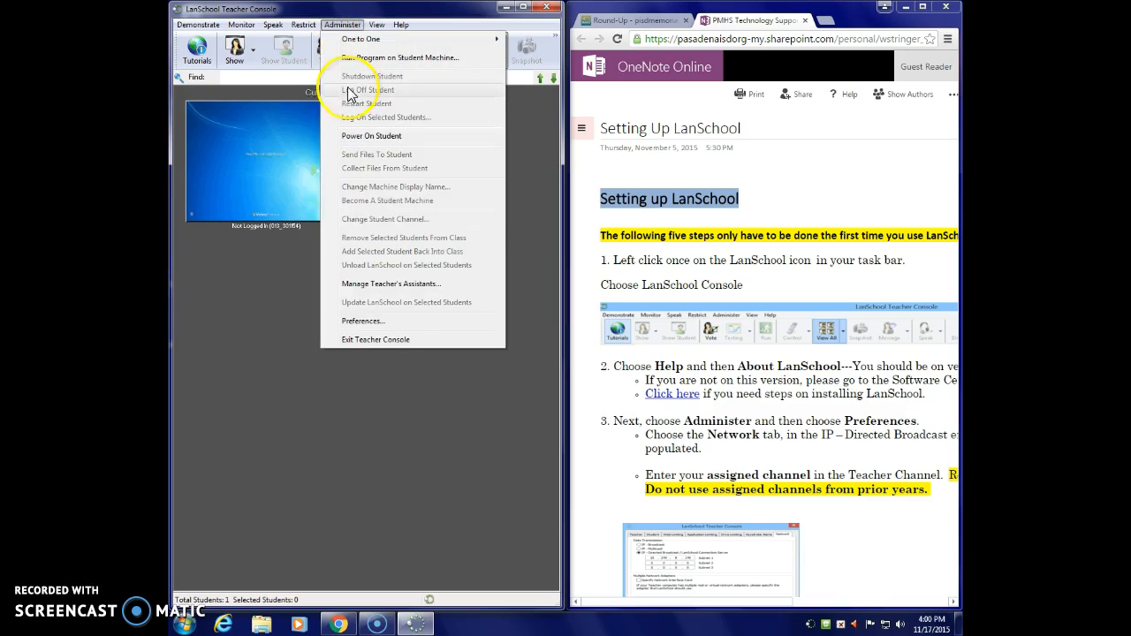
click(395, 323)
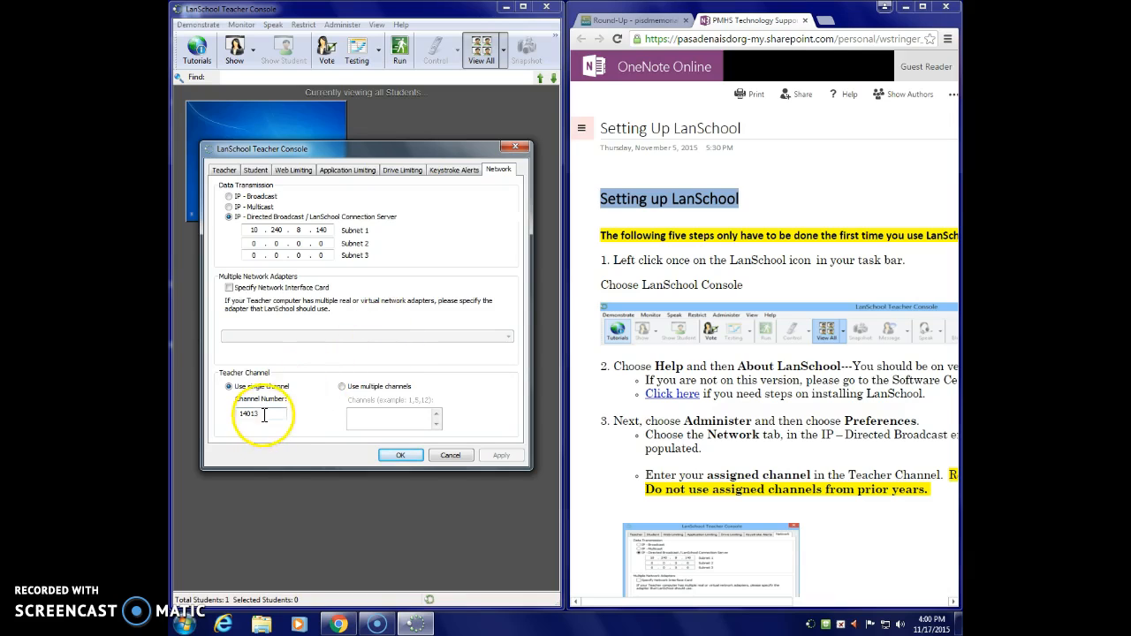
double_click(232, 417)
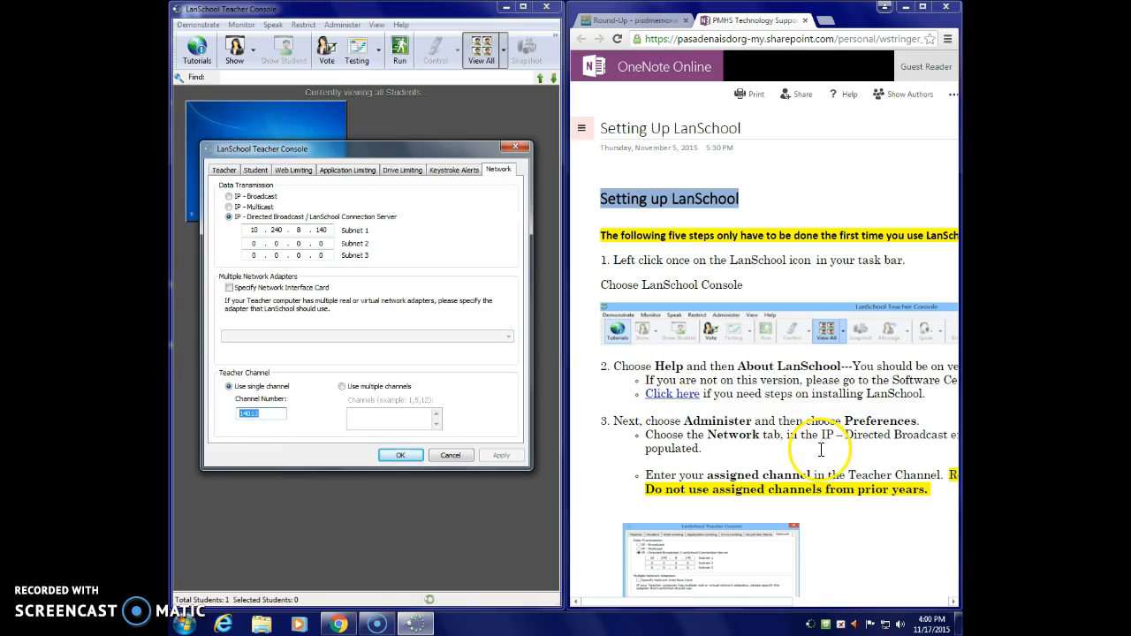
Open the linked spreadsheet of assigned teacher channels from the third step of the setup instructions.
click(783, 603)
drag(783, 602, 867, 599)
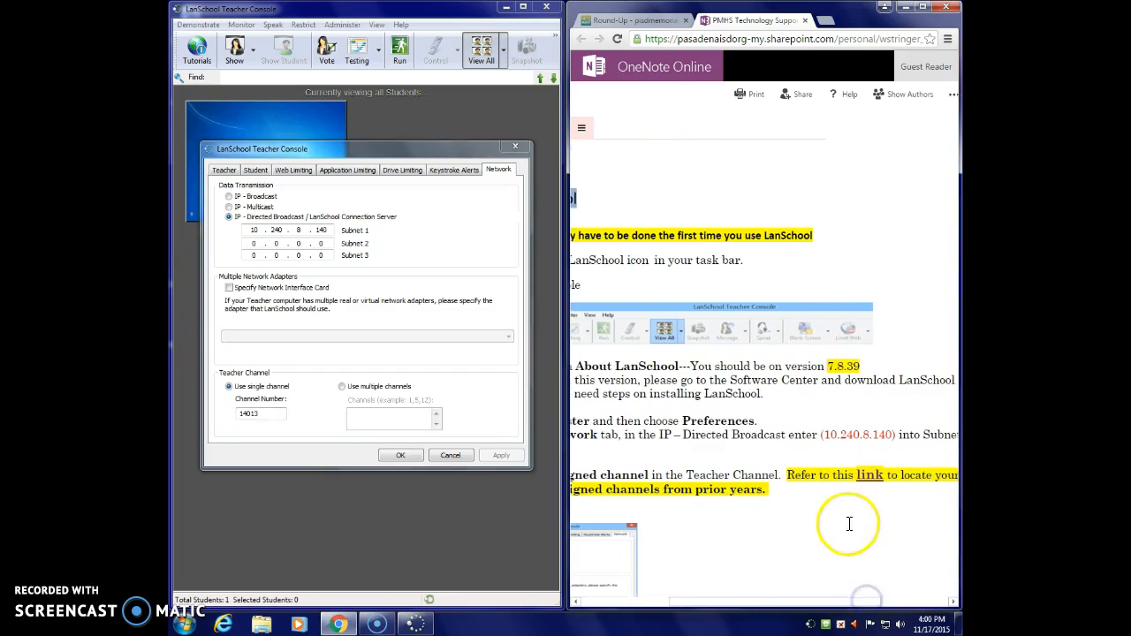
click(870, 477)
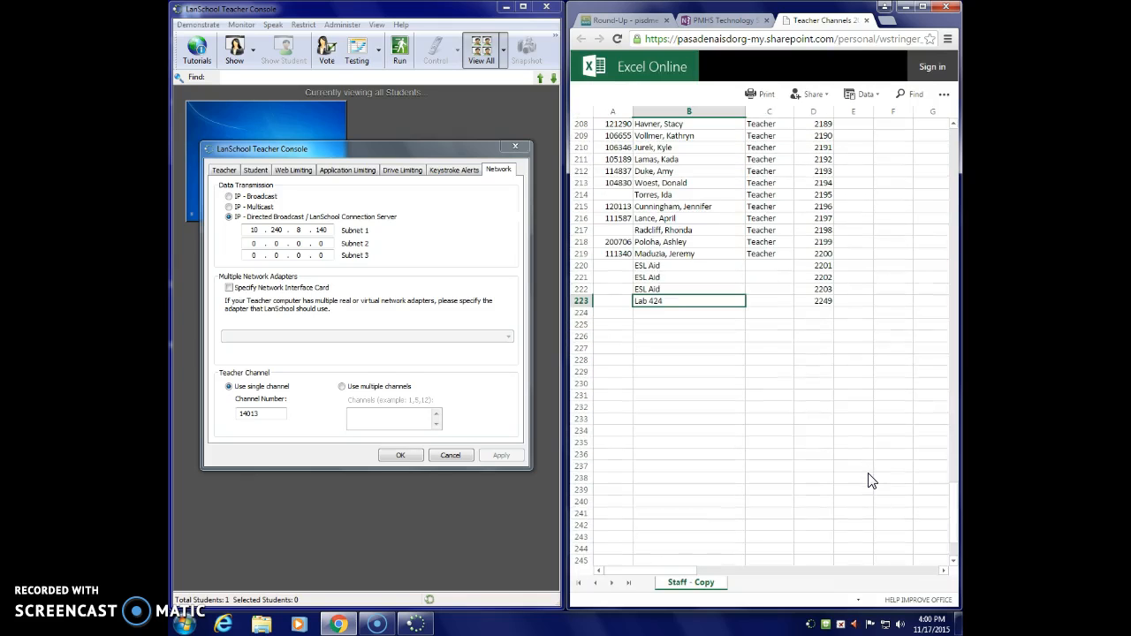
Search the Teacher Channels spreadsheet by a teacher's last name and select the channel number assigned in that row.
scroll(795, 299, up, 4)
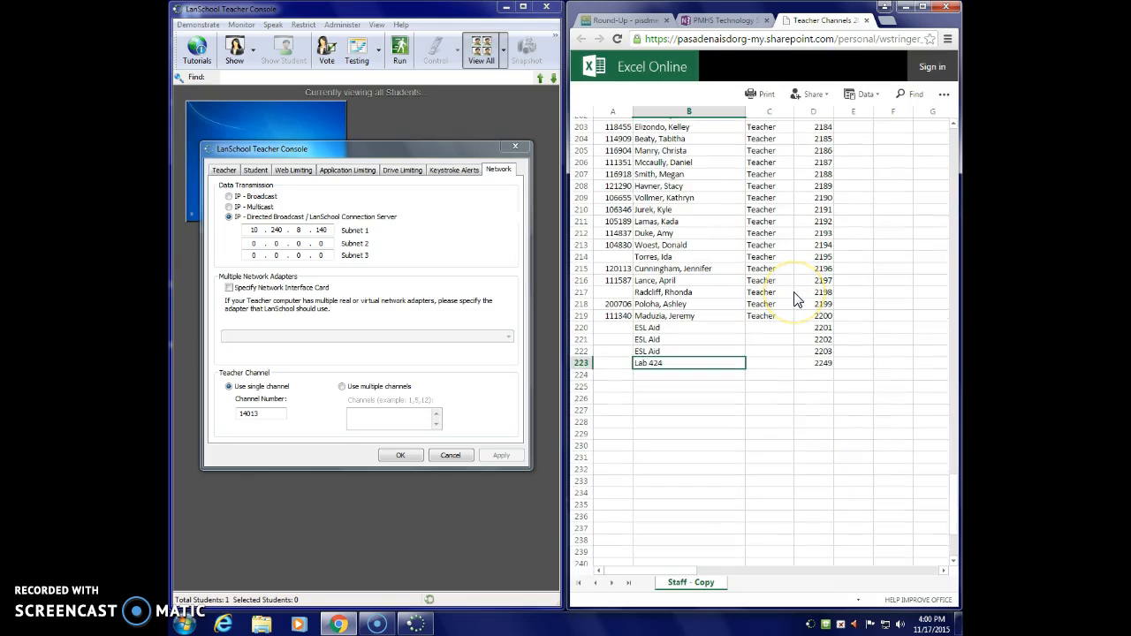
scroll(795, 299, up, 7)
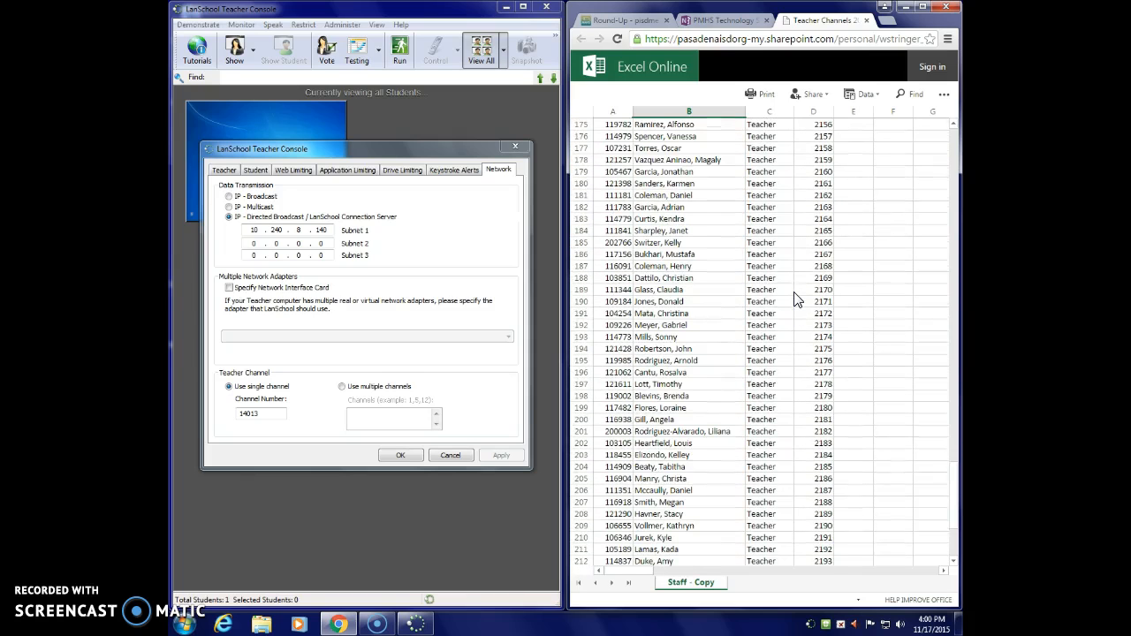
key(ctrl+f)
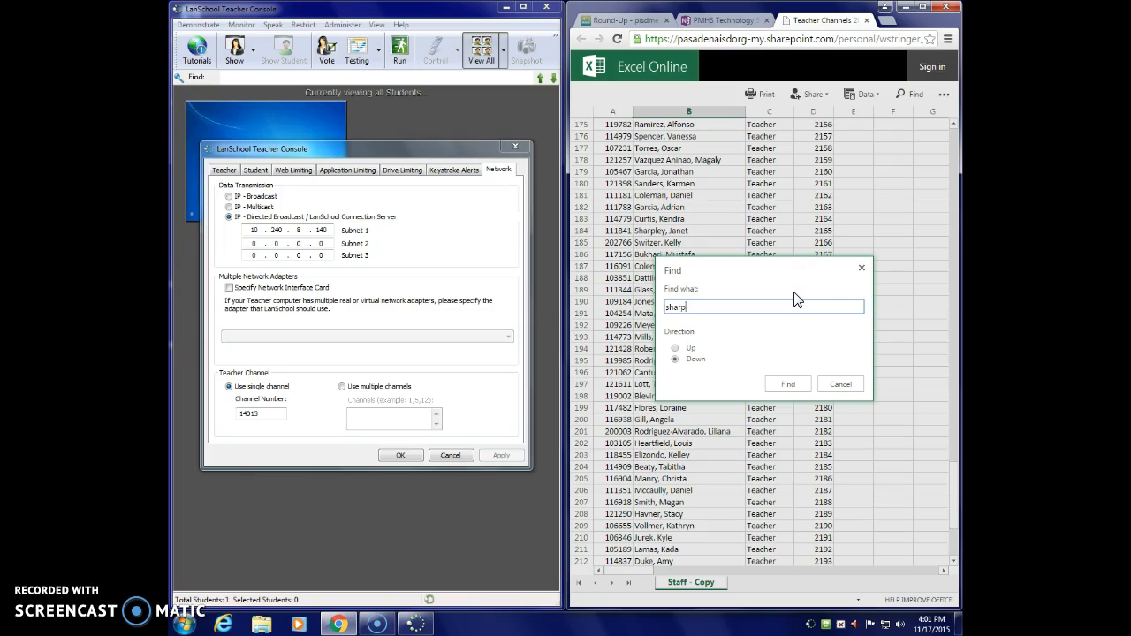
key(Return)
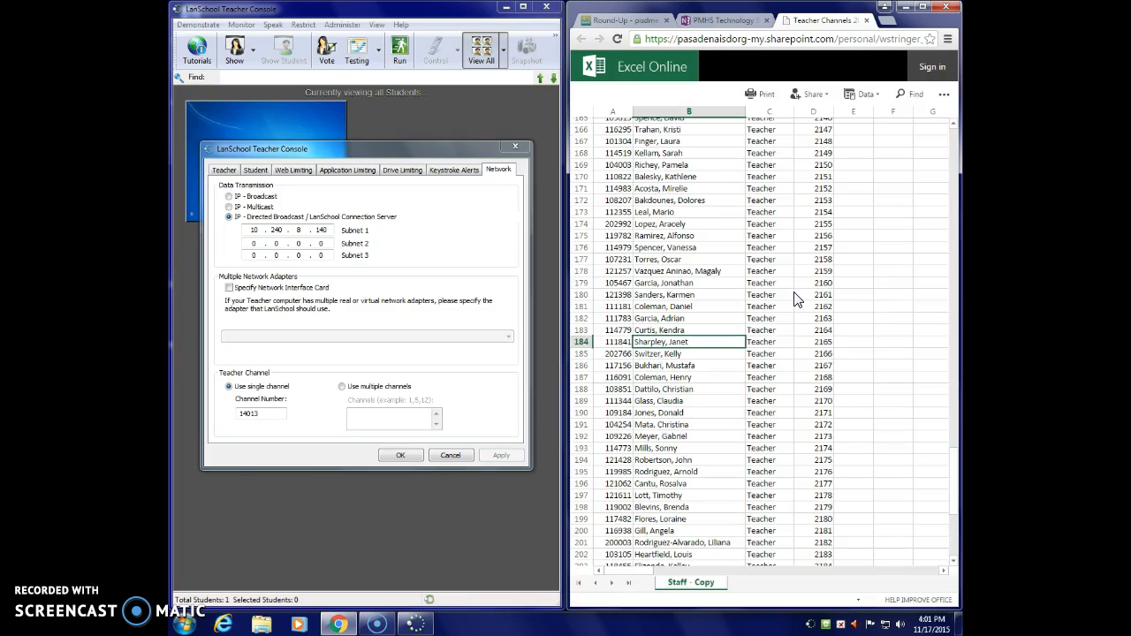
click(818, 341)
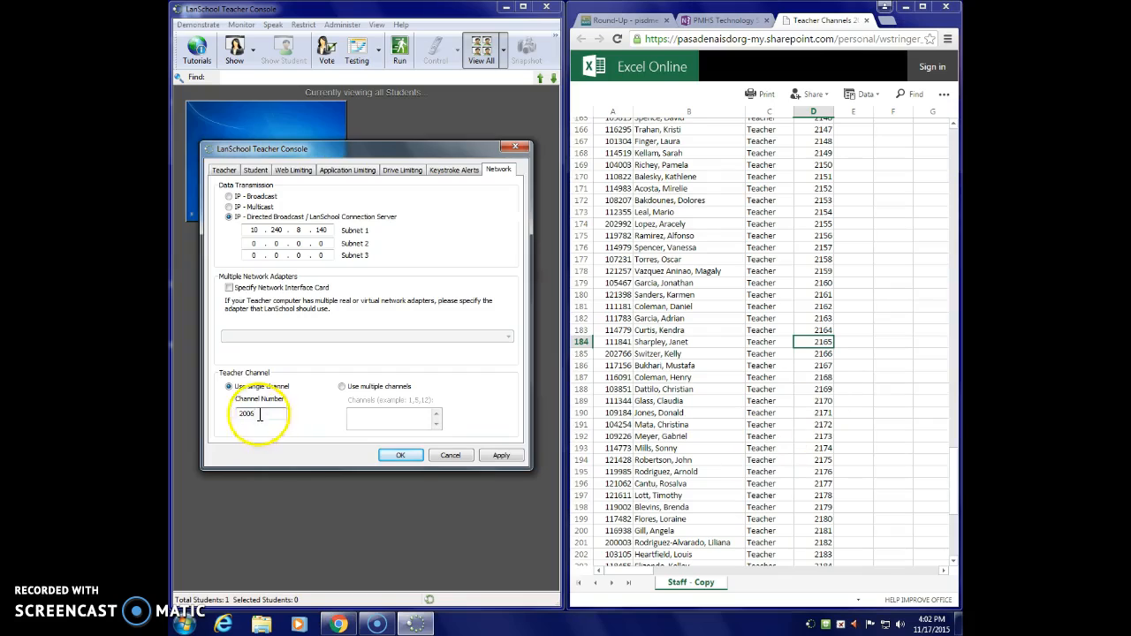
Set the single teacher channel number to 2192 and return to step 4 of the LanSchool setup instructions.
drag(260, 414, 226, 414)
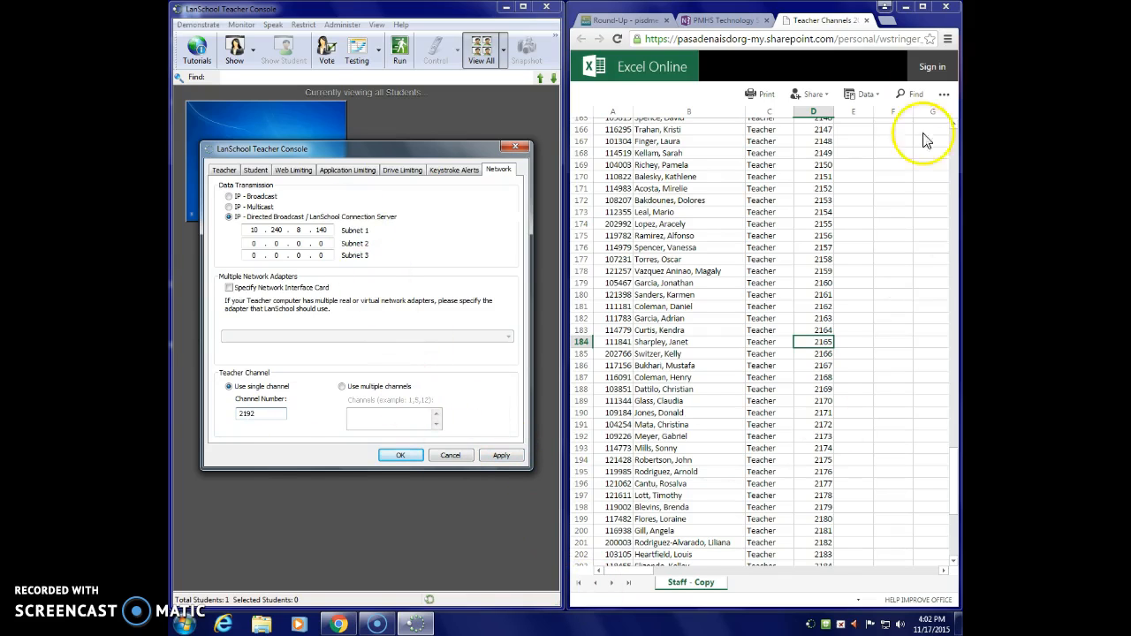
click(720, 20)
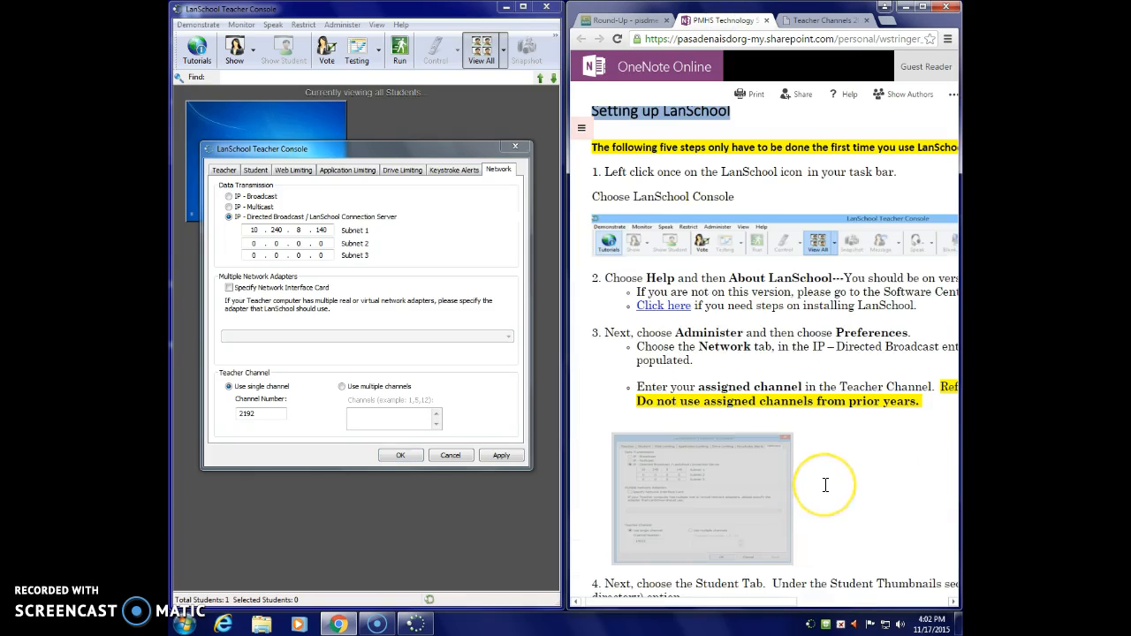
scroll(825, 485, down, 3)
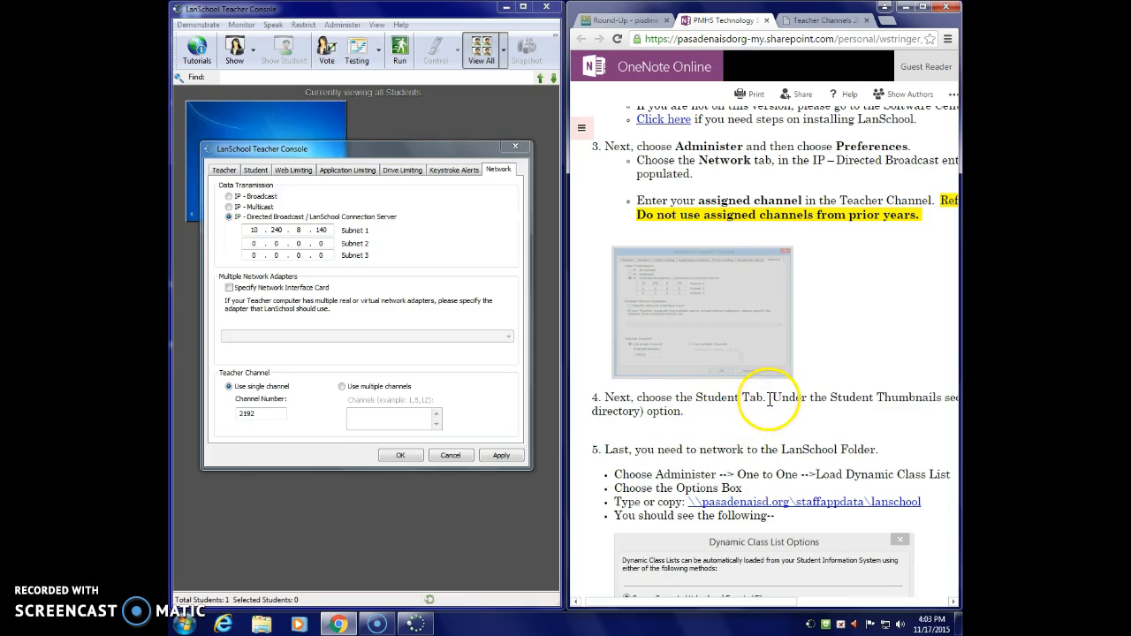
Enable Show Student Name (from Directory) when available in the student preferences, following step 4 of the instructions, and apply the preferences.
click(256, 170)
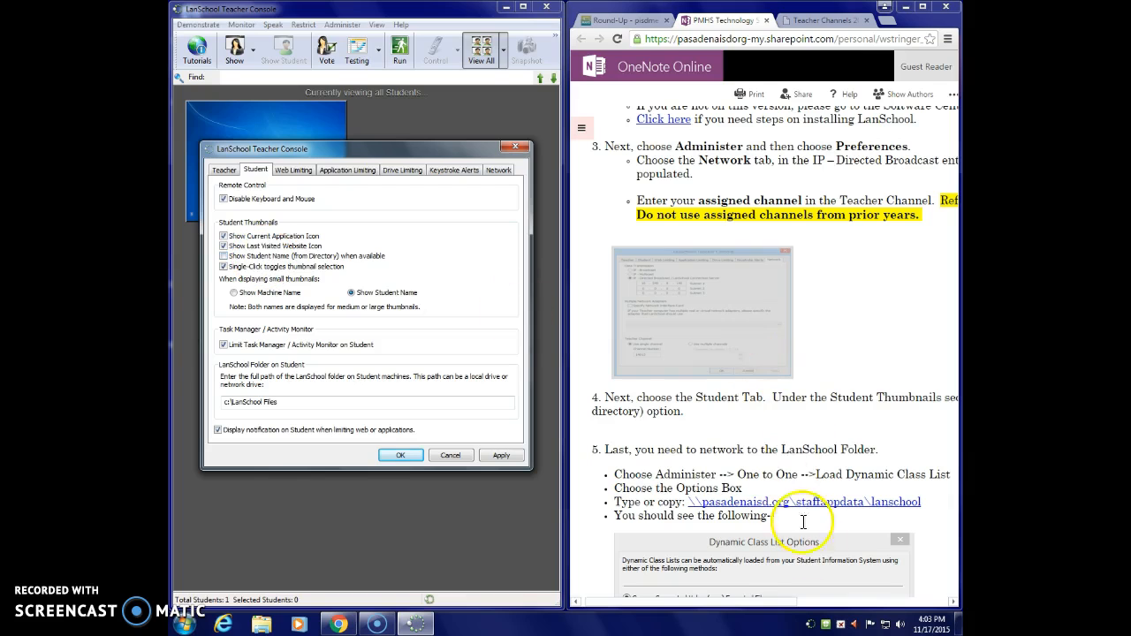
click(770, 602)
drag(771, 602, 939, 601)
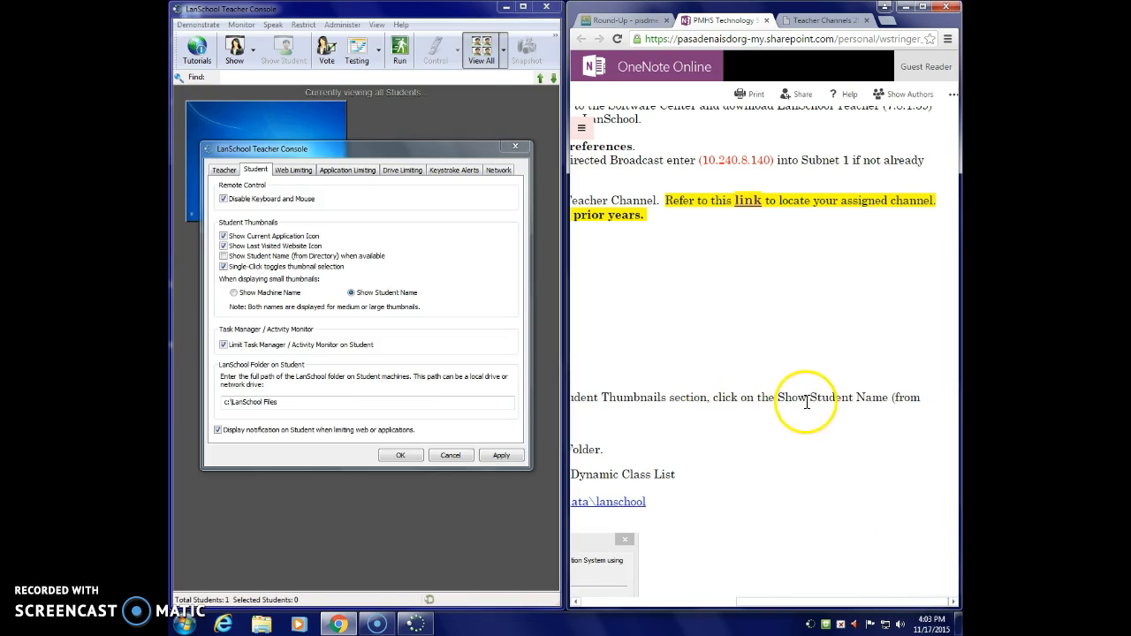
drag(821, 602, 594, 602)
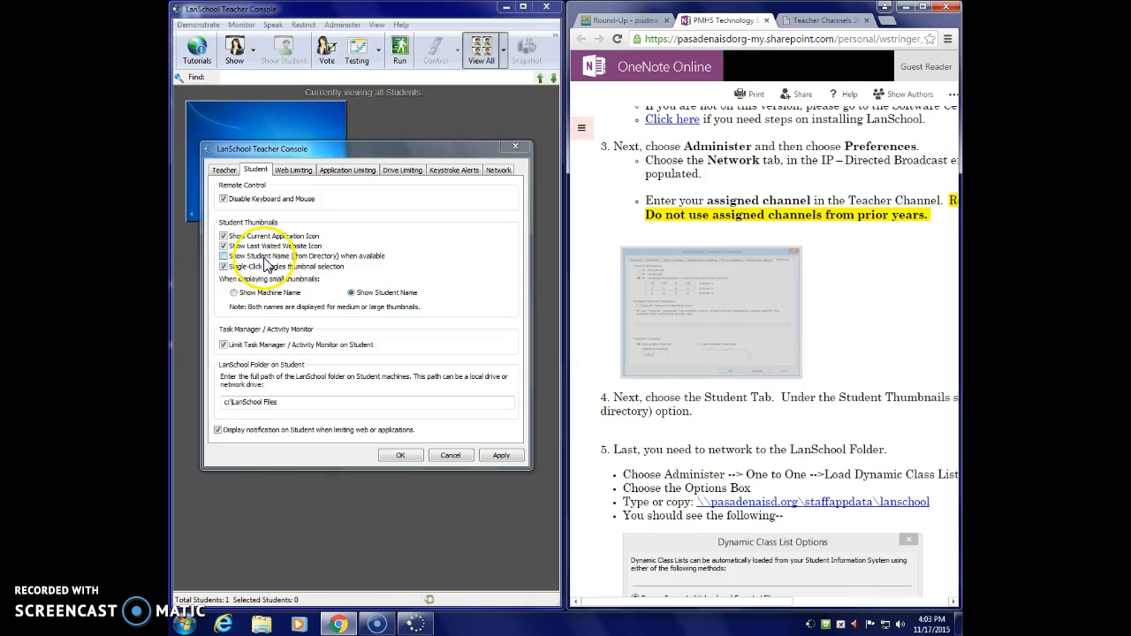
click(223, 256)
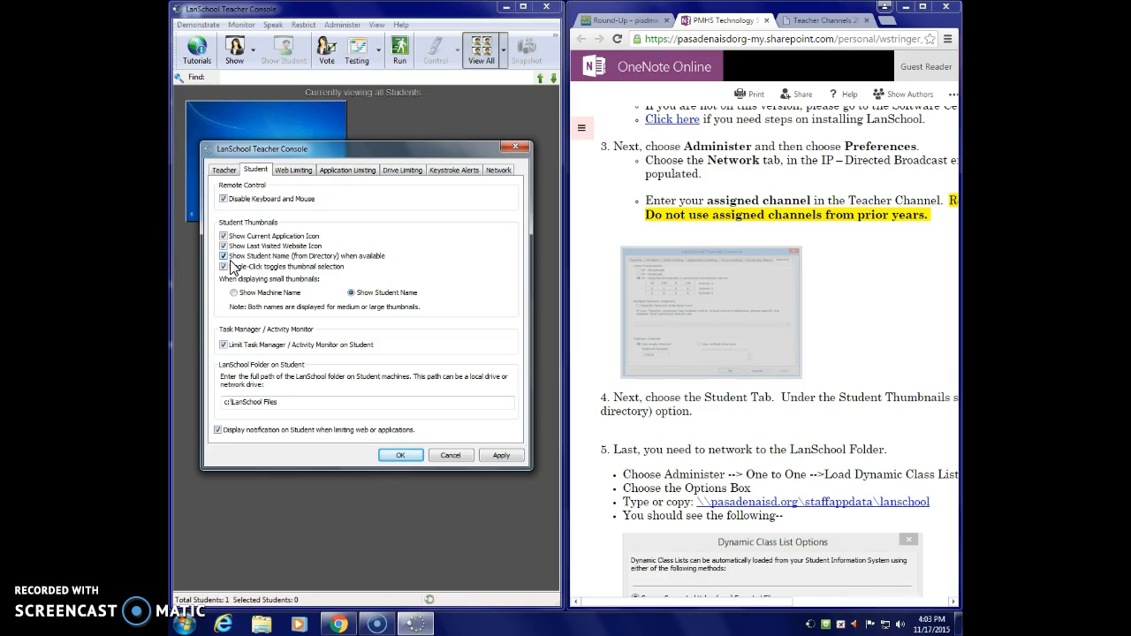
click(499, 455)
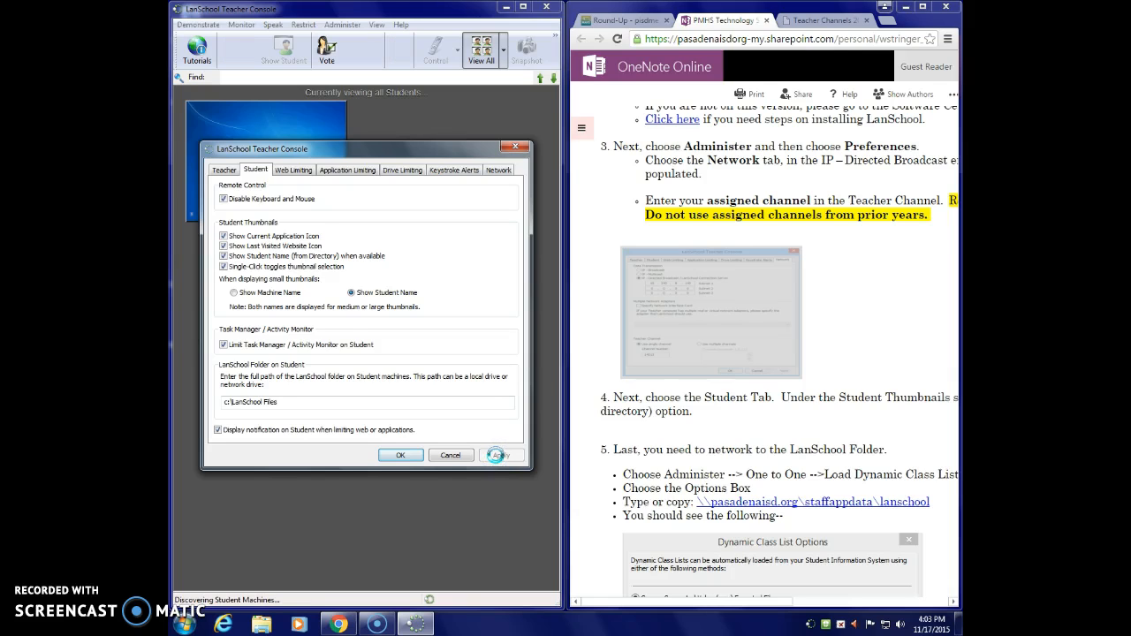
click(400, 455)
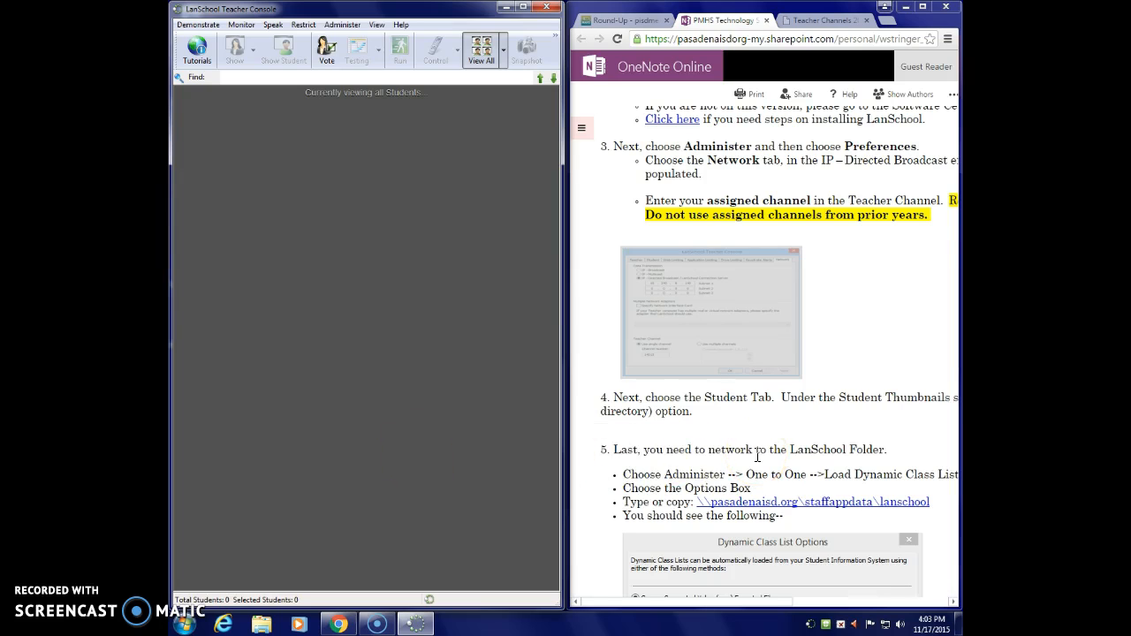
Open the Load Dynamic Class List dialog and its options, following step 5 of the setup instructions.
scroll(836, 429, down, 2)
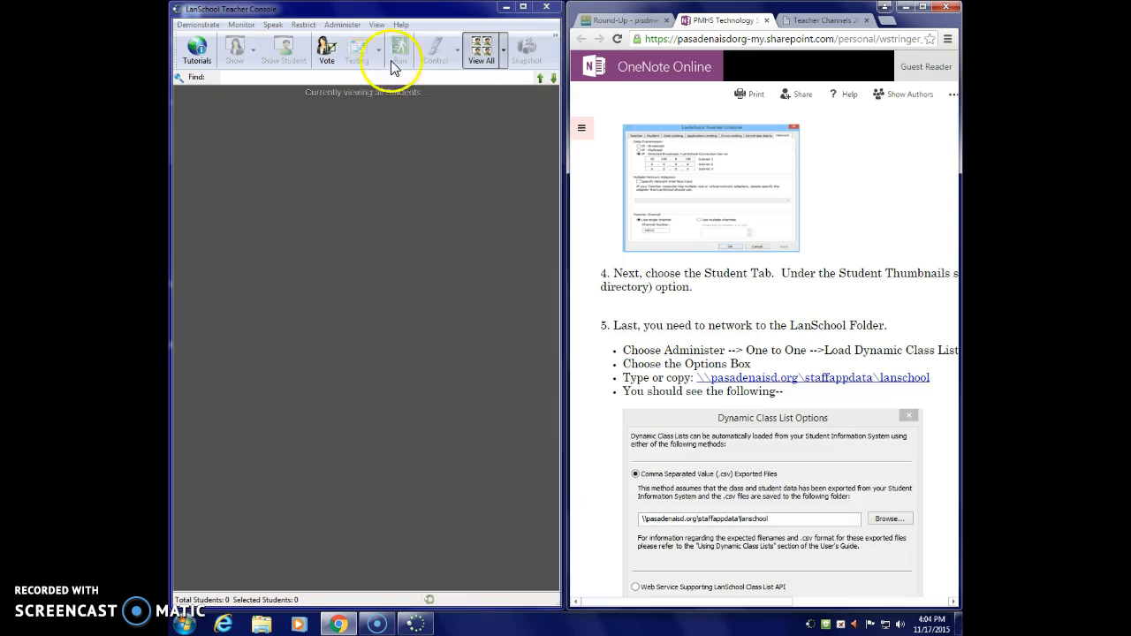
click(344, 27)
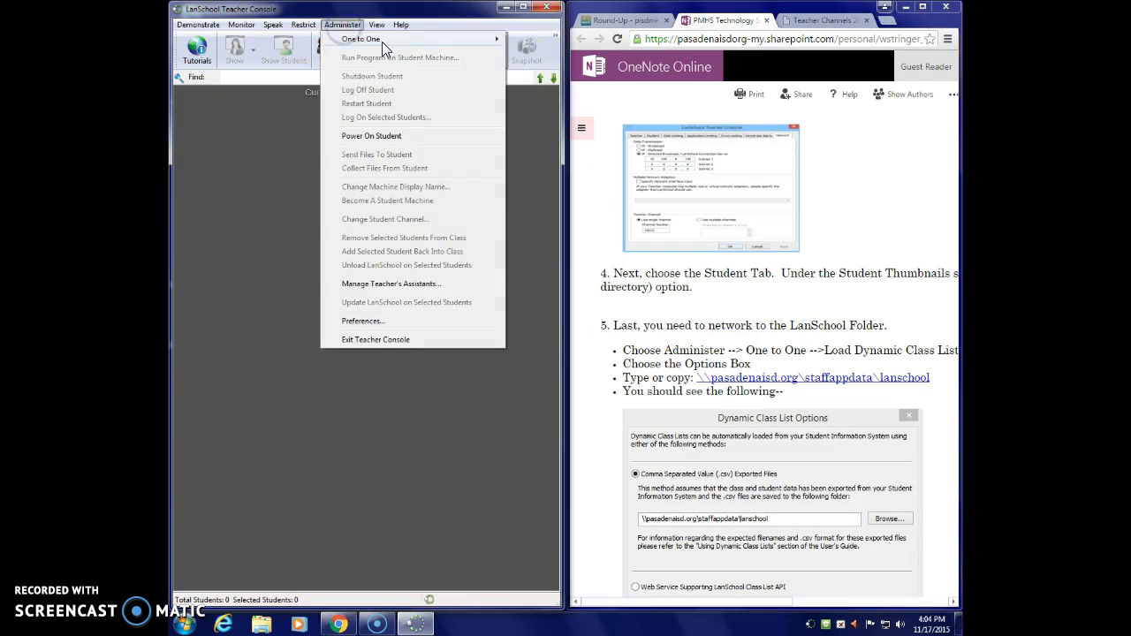
click(371, 42)
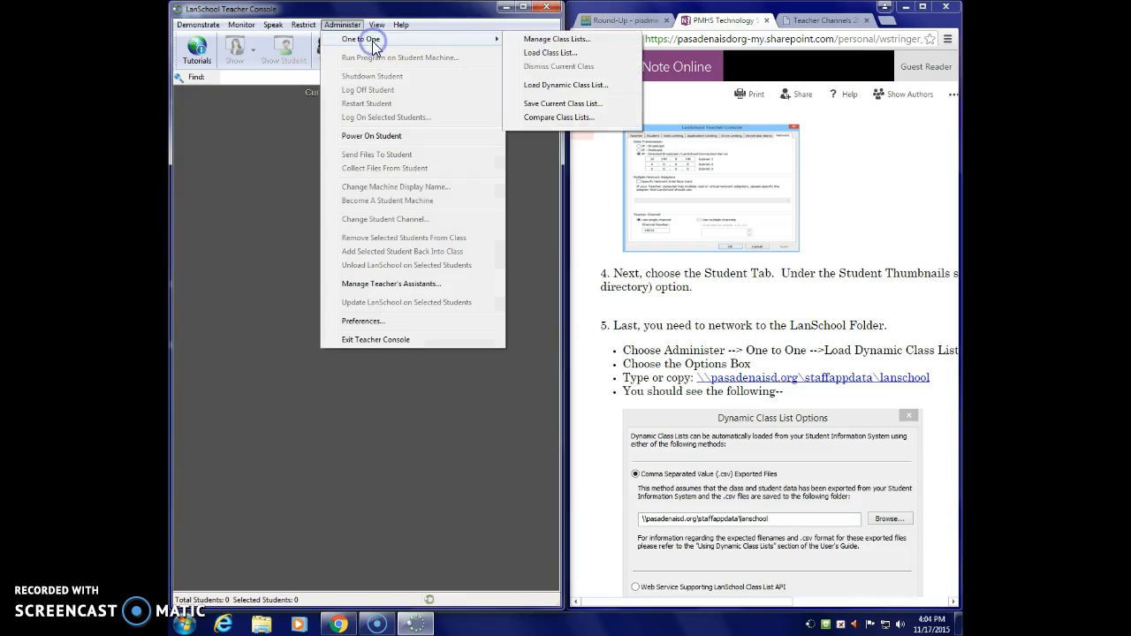
click(561, 84)
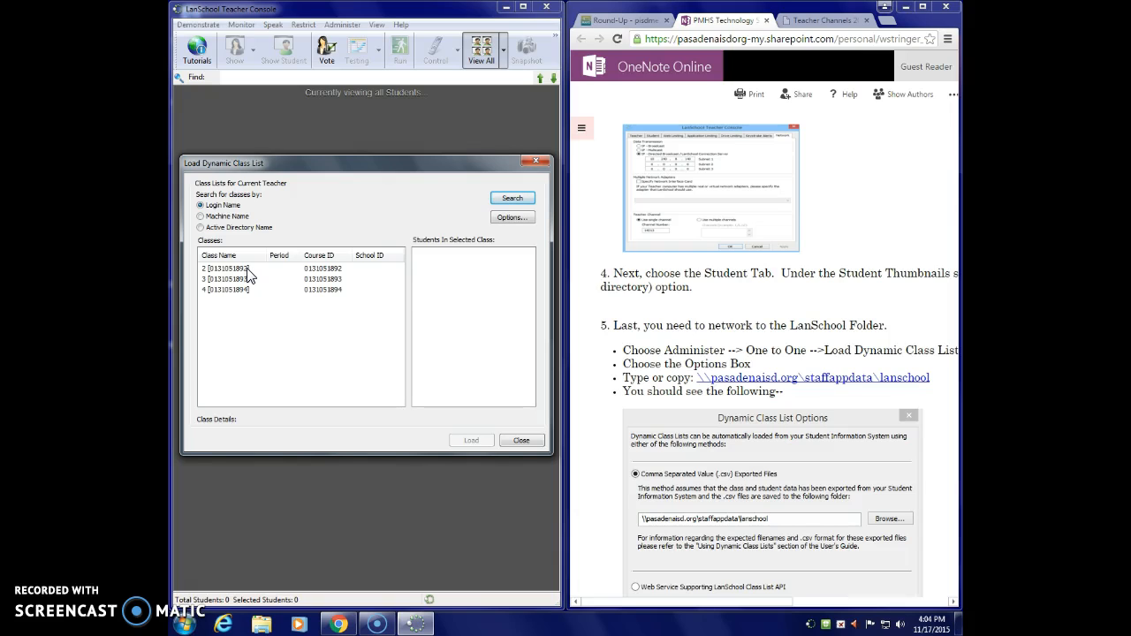
click(511, 218)
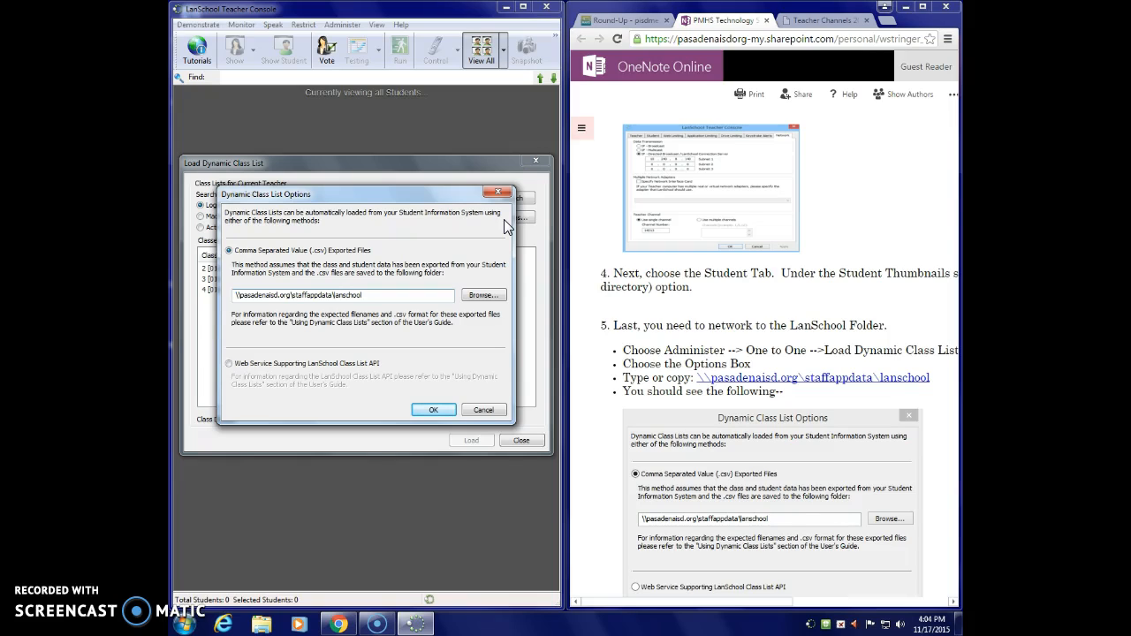
Copy \\pasadenaisd.org\staffappdata\lanschool from the instructions into the CSV exported files folder, accept the options and close the class list dialog.
drag(929, 378, 685, 380)
right_click(699, 380)
click(724, 388)
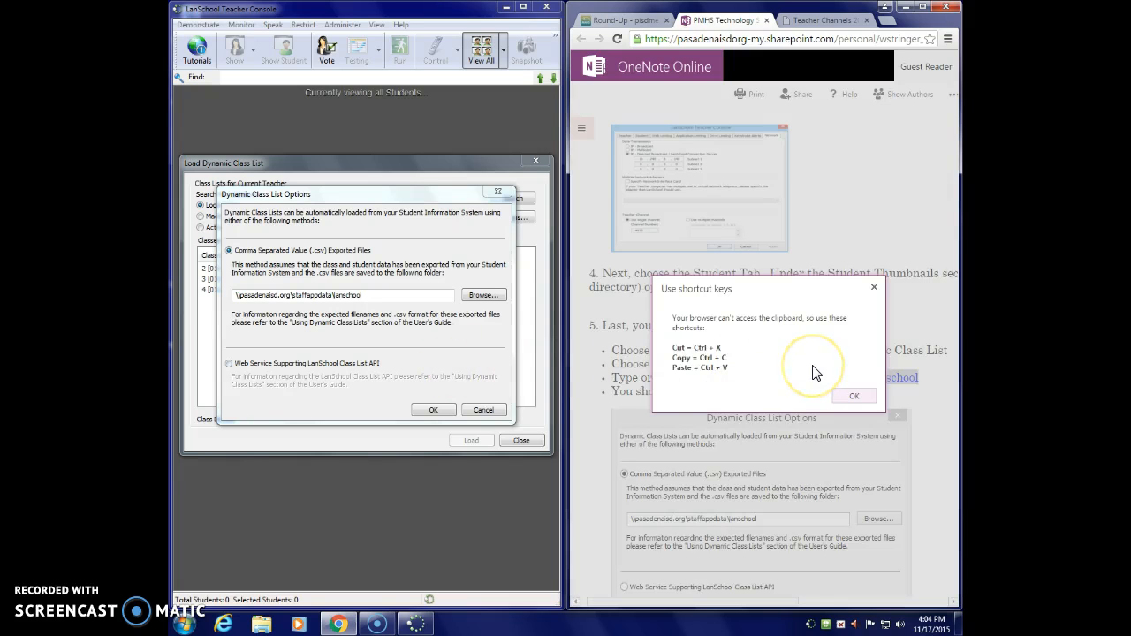
click(853, 399)
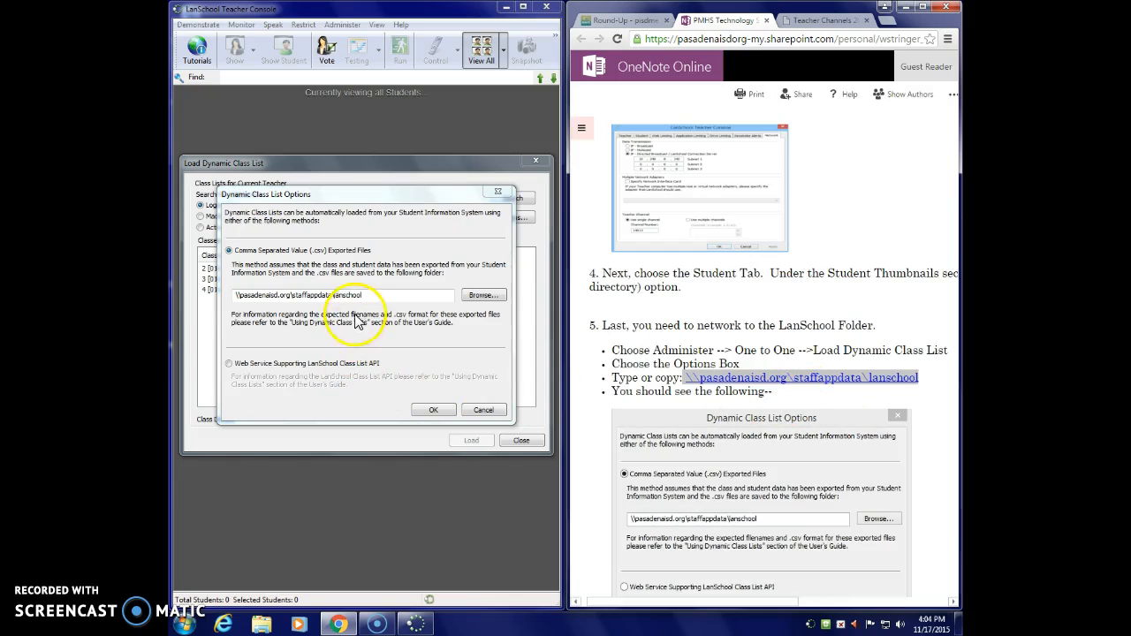
click(380, 297)
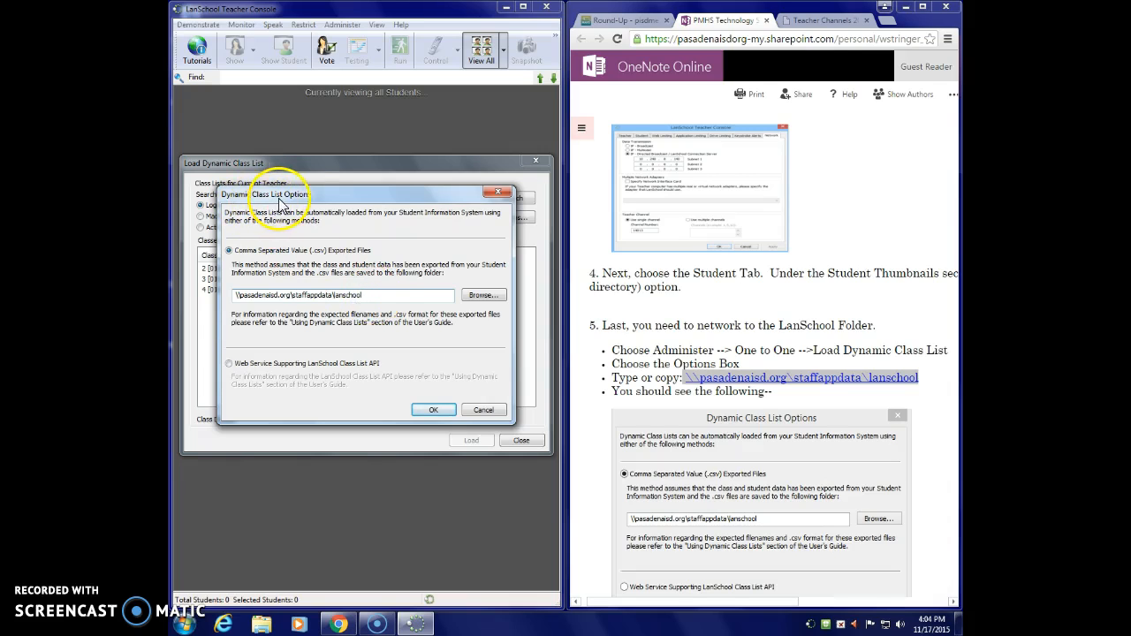
drag(363, 295, 173, 305)
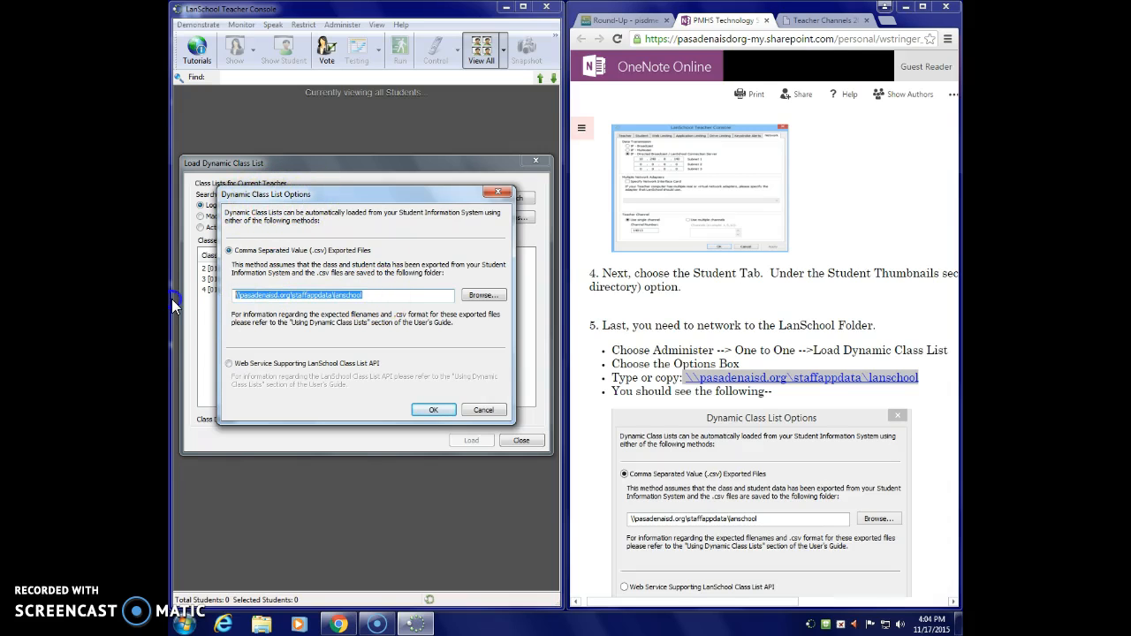
key(ctrl+v)
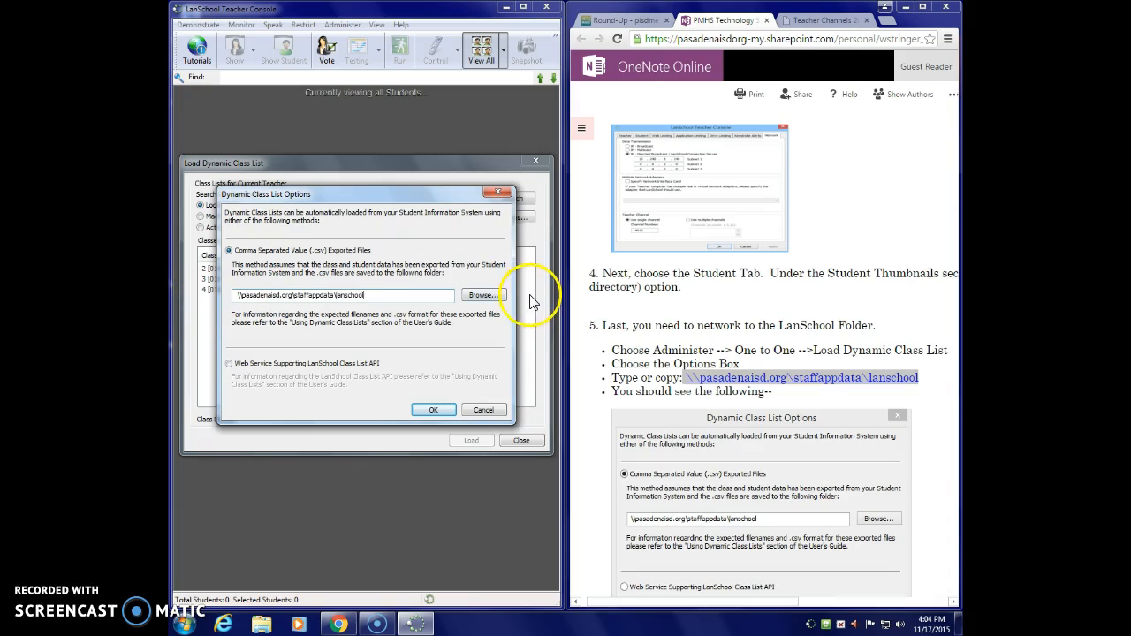
click(433, 411)
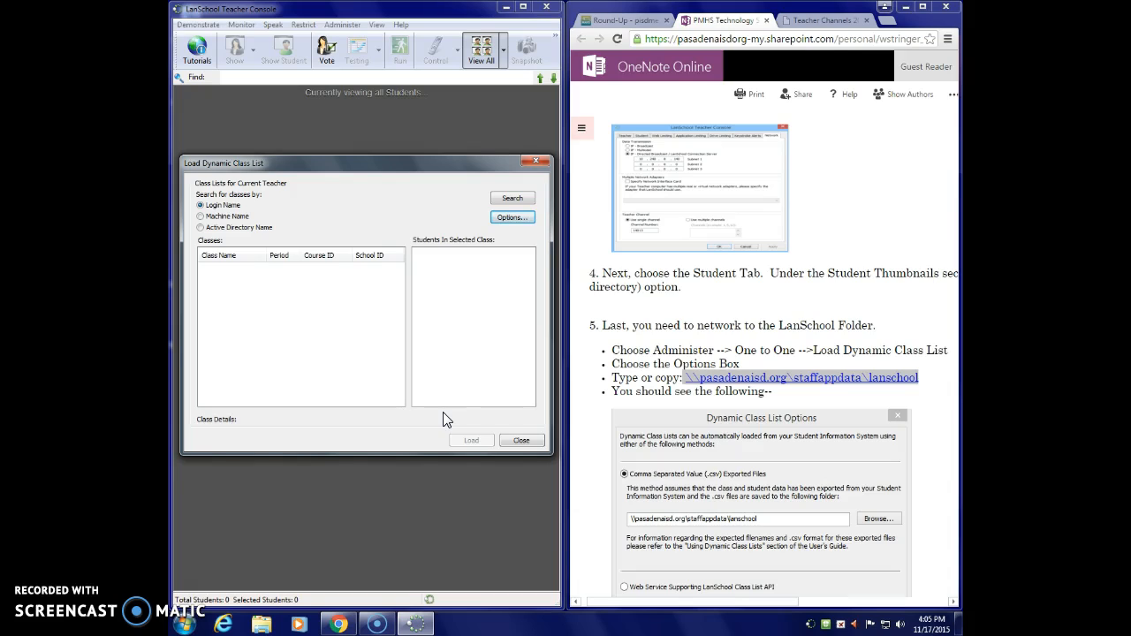
click(523, 442)
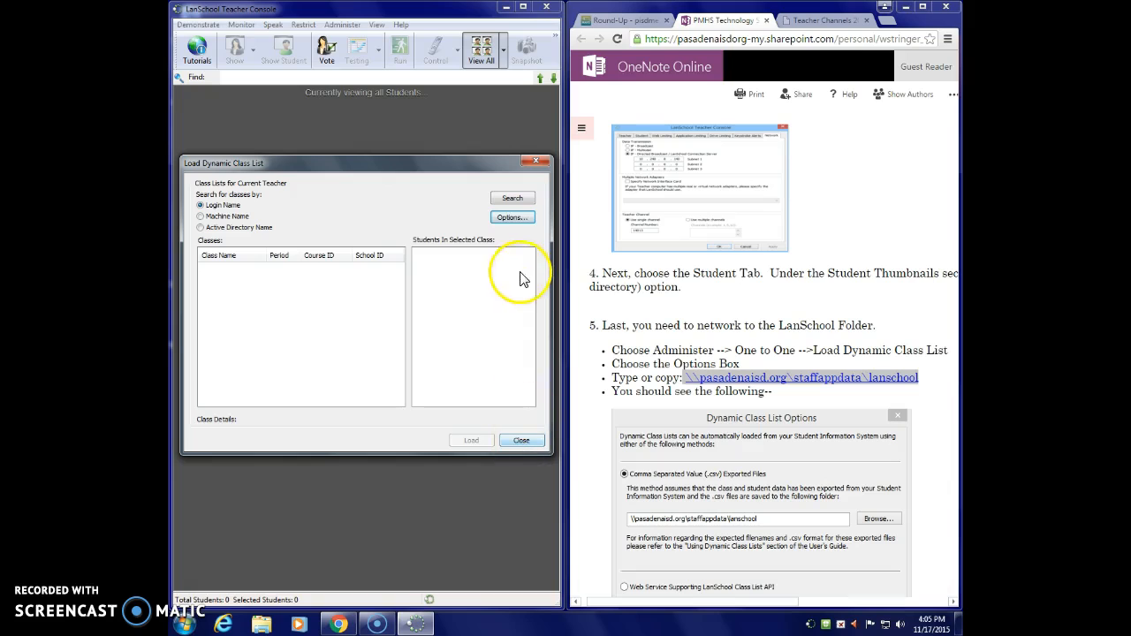
click(519, 440)
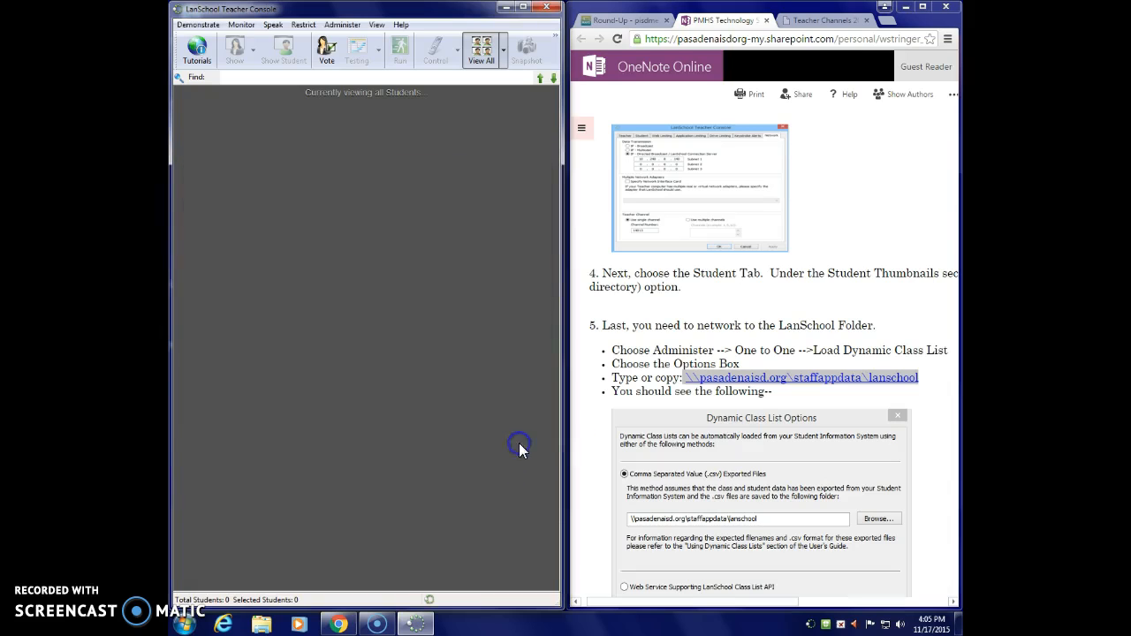
Maximize the LanSchool Teacher Console and reopen the Load Dynamic Class List dialog.
click(525, 7)
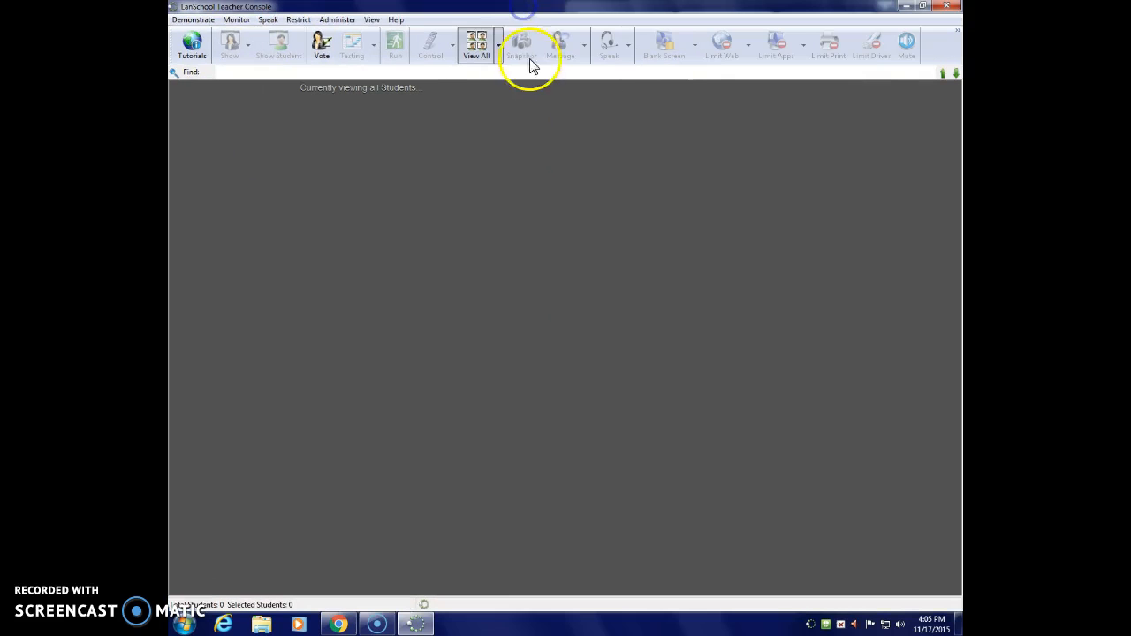
click(339, 19)
mouse_move(491, 35)
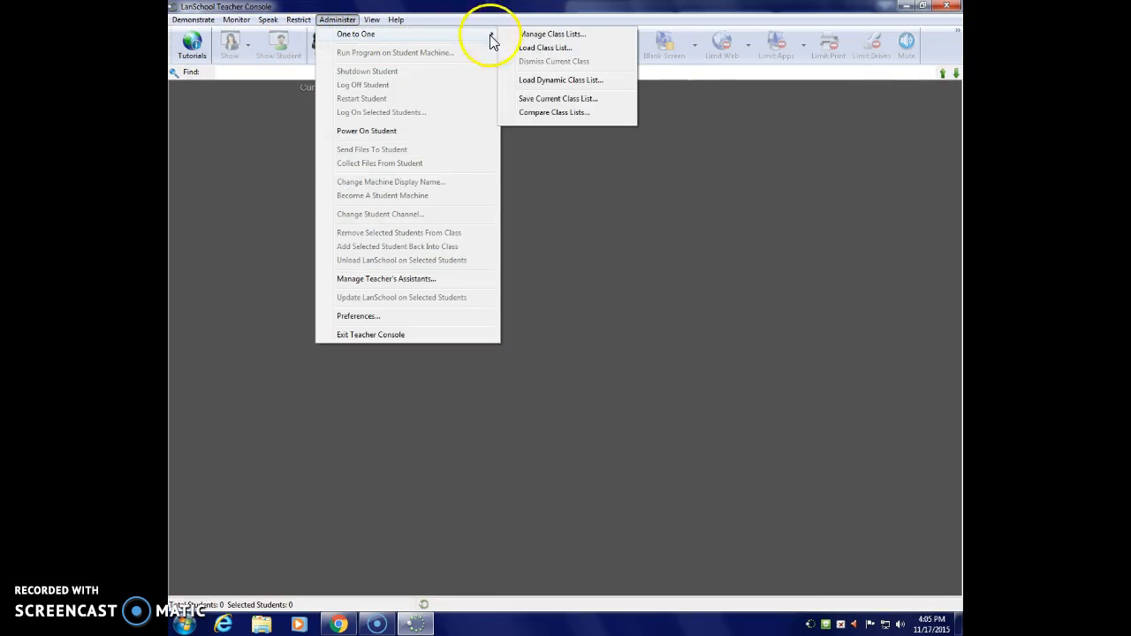
click(540, 81)
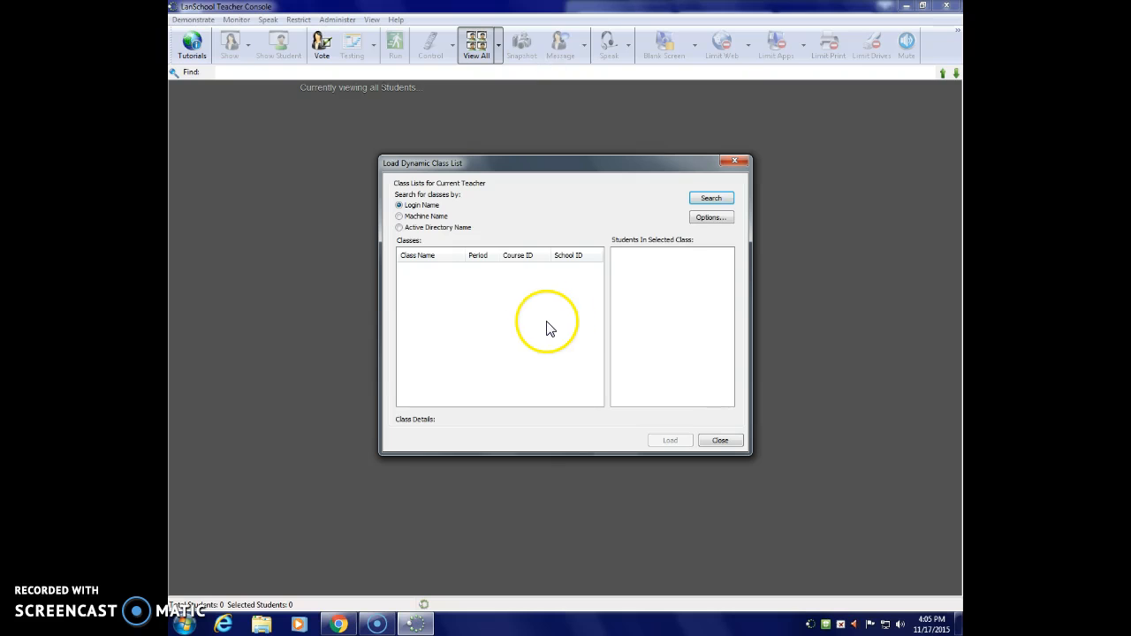
Confirm the CSV folder in the dynamic class list options and load class 2 from the teacher's classes.
click(707, 221)
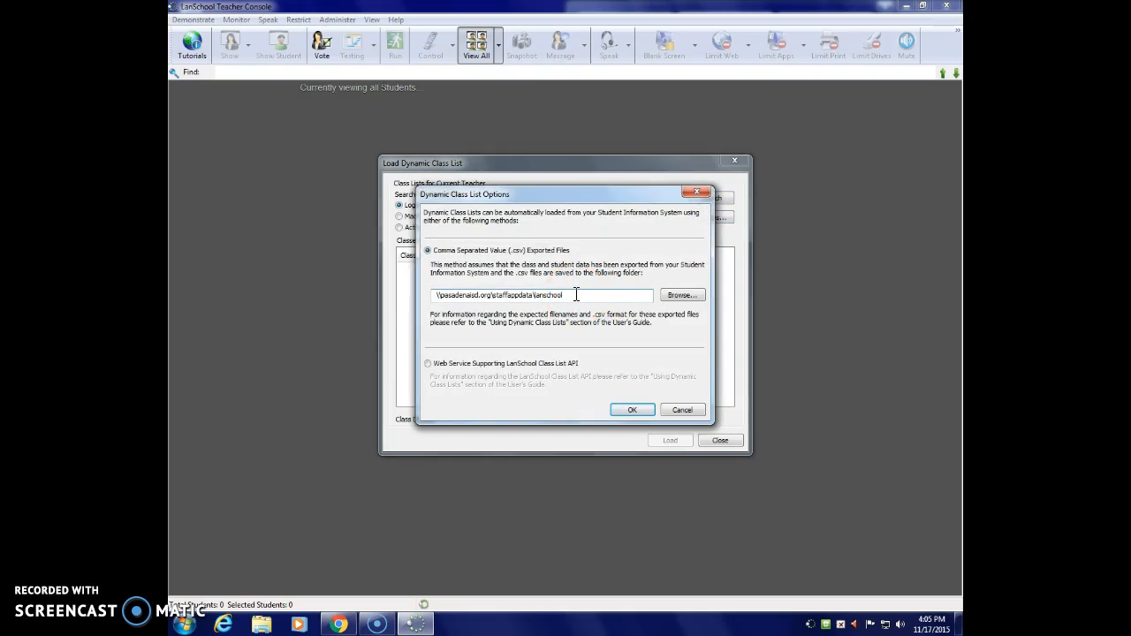
click(578, 293)
click(630, 410)
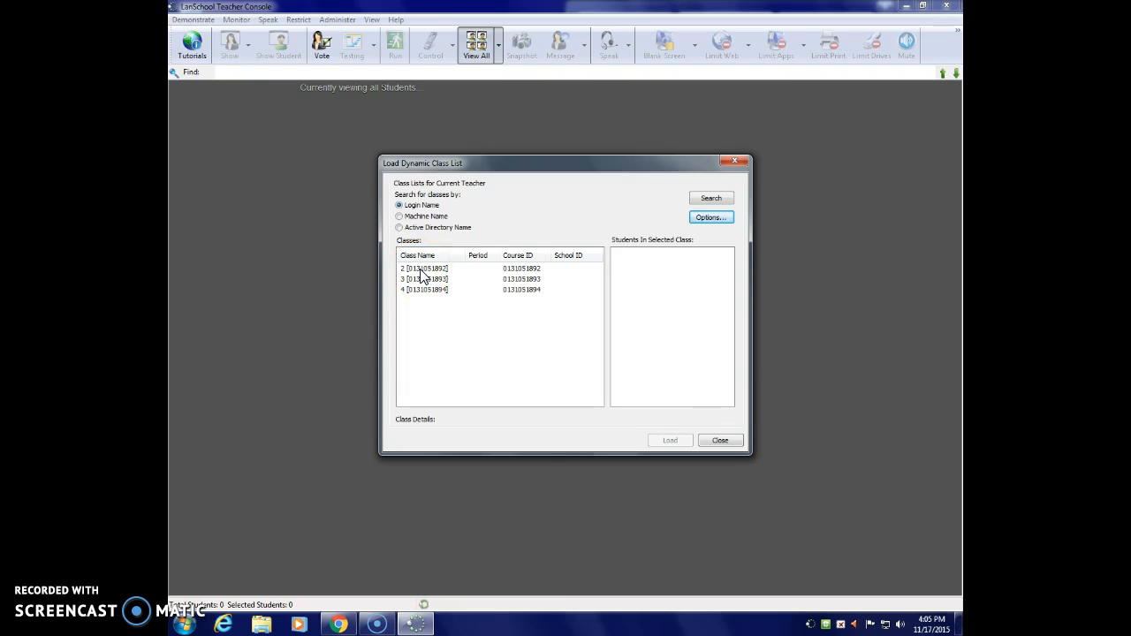
click(419, 269)
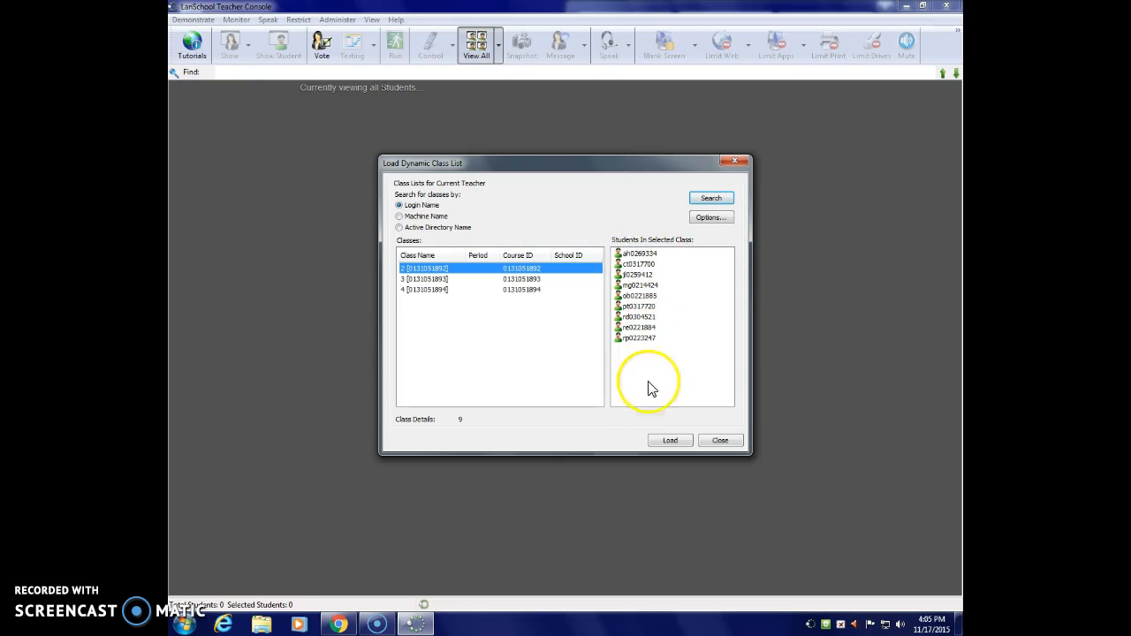
click(673, 443)
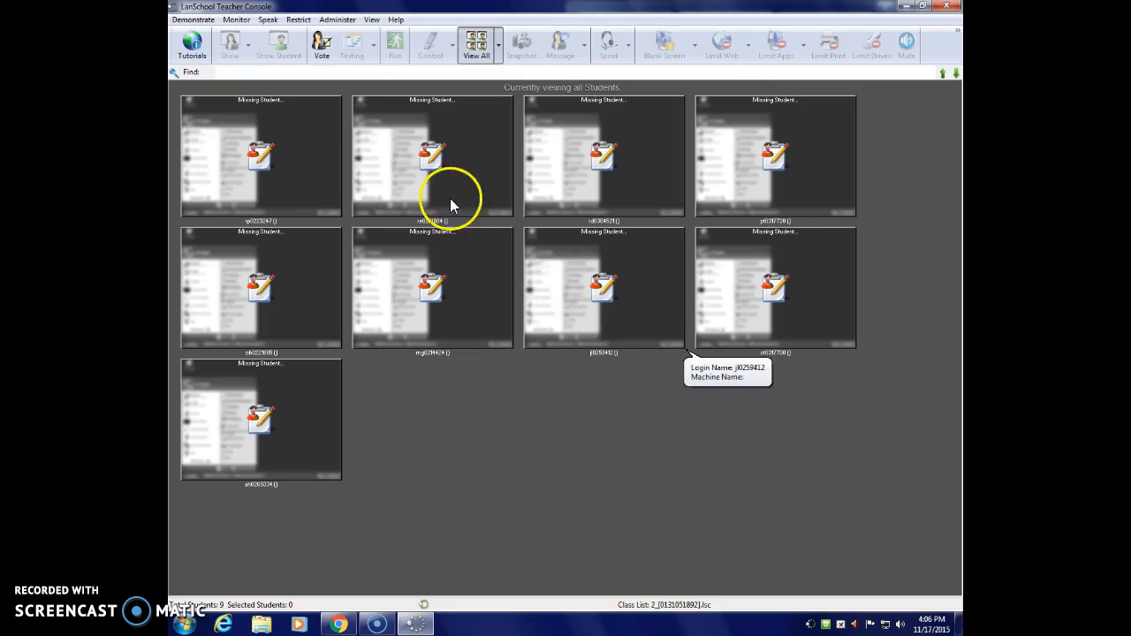
Dismiss the currently loaded class from the Teacher Console.
click(334, 21)
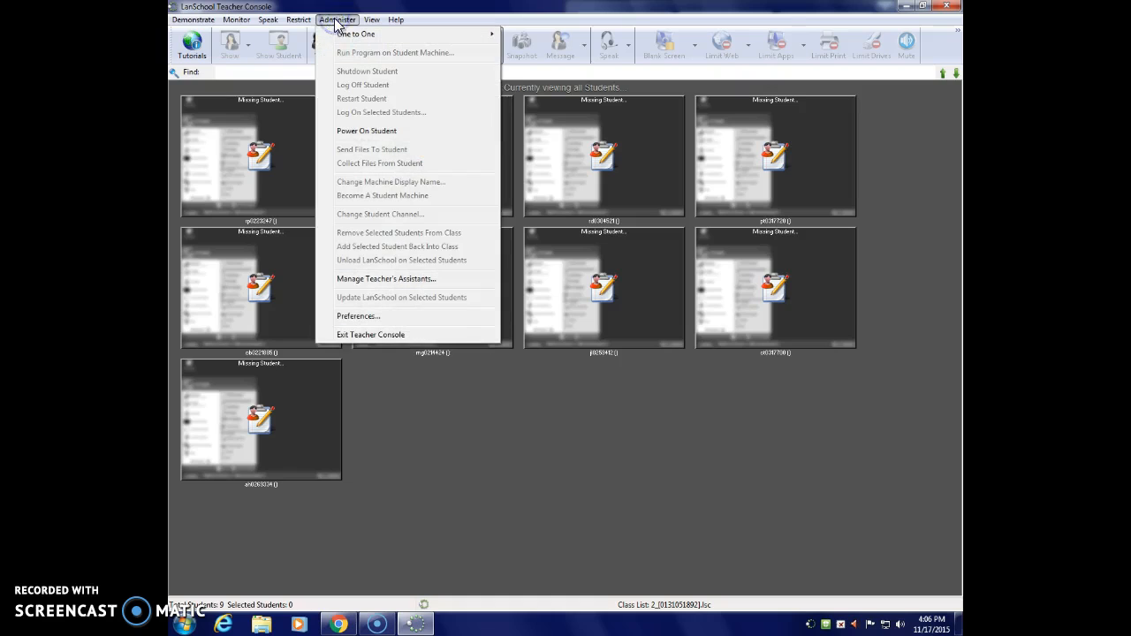
mouse_move(346, 39)
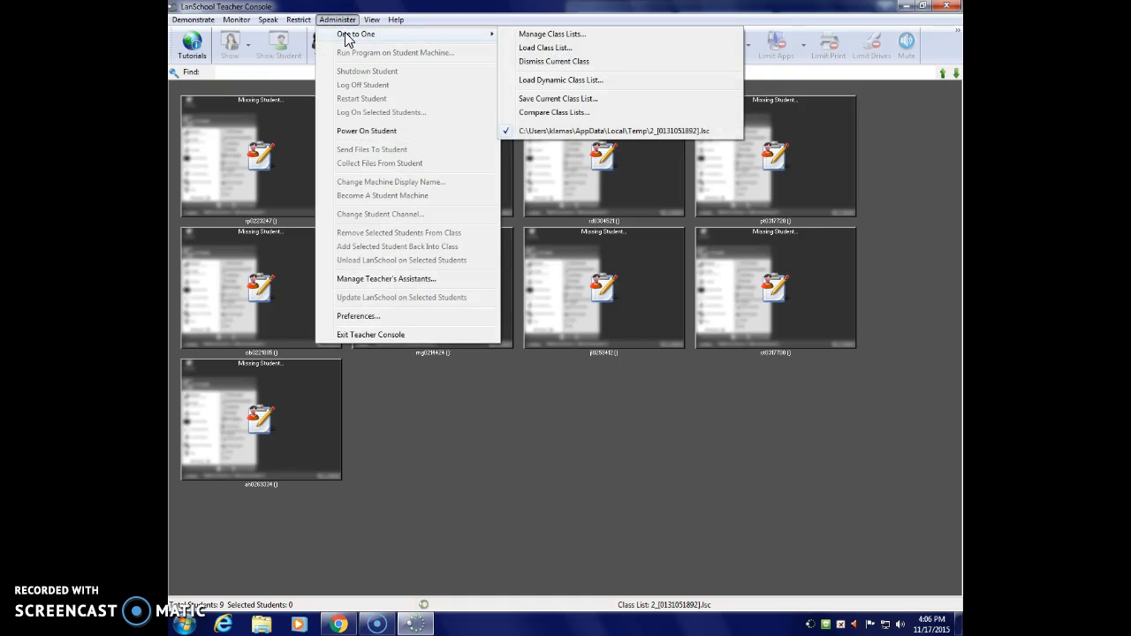
click(575, 63)
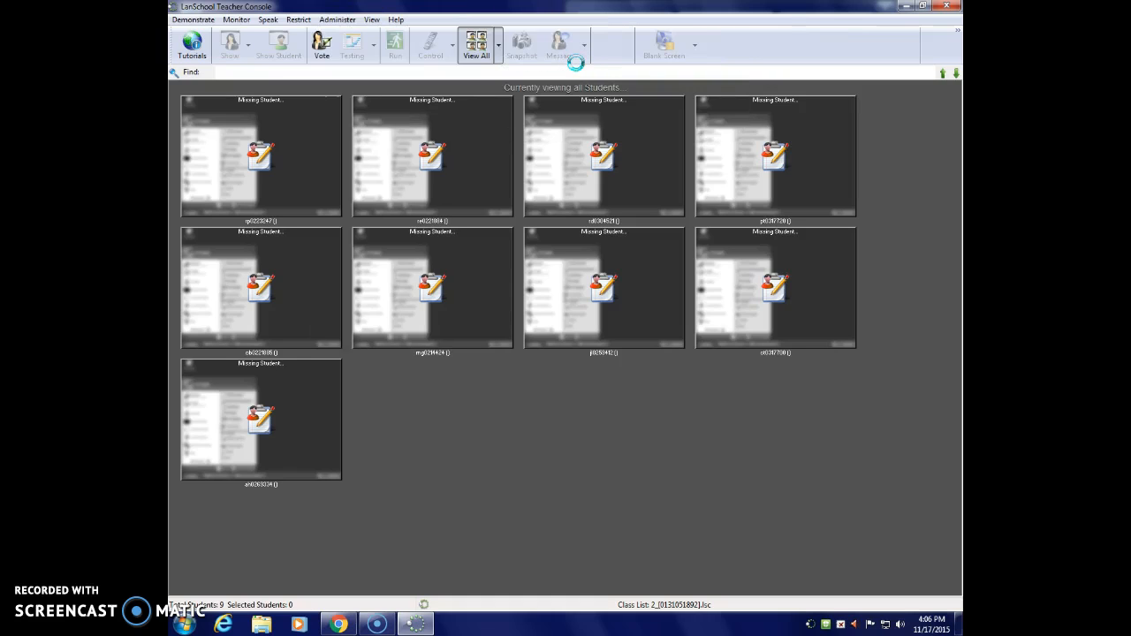